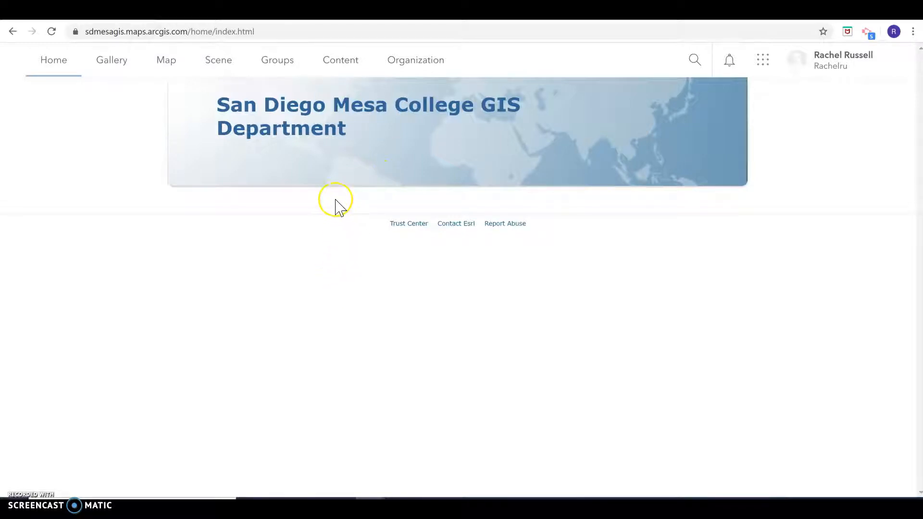
Open the map viewer and create a new map, discarding the unsaved changes in the current one
{"action": "left_click", "coordinate": [163, 71]}
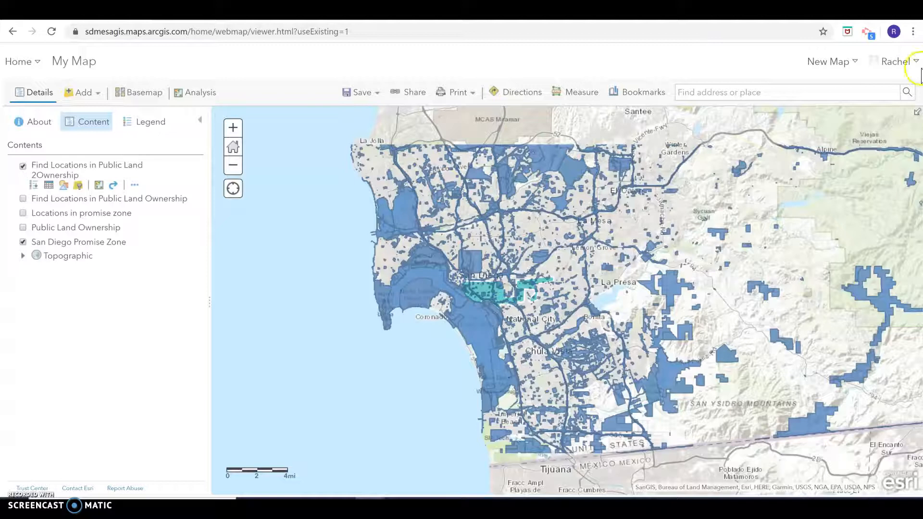
{"action": "left_click", "coordinate": [823, 61]}
{"action": "left_click", "coordinate": [772, 88]}
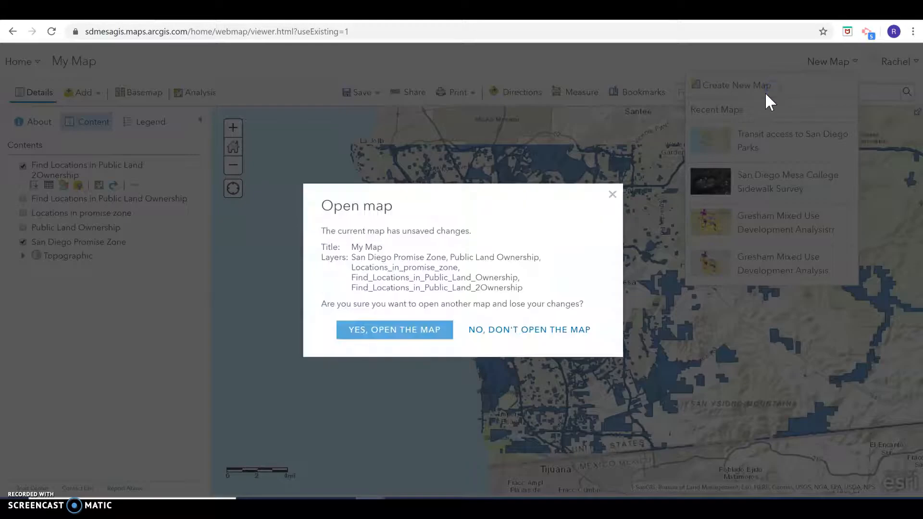
{"action": "left_click", "coordinate": [389, 336]}
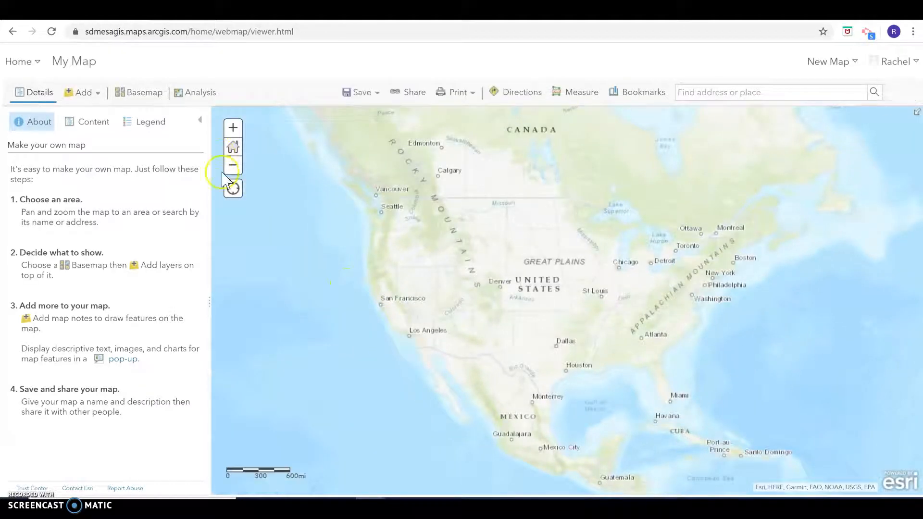
Search the ArcGIS Online layers for "san diego promise" and add the San Diego Promise Zone layer to the map
{"action": "left_click", "coordinate": [88, 94]}
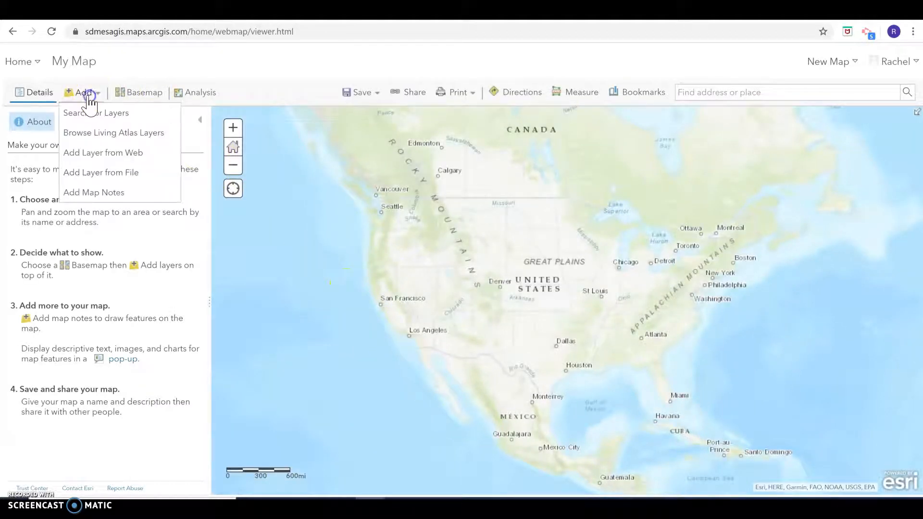
{"action": "left_click", "coordinate": [90, 115]}
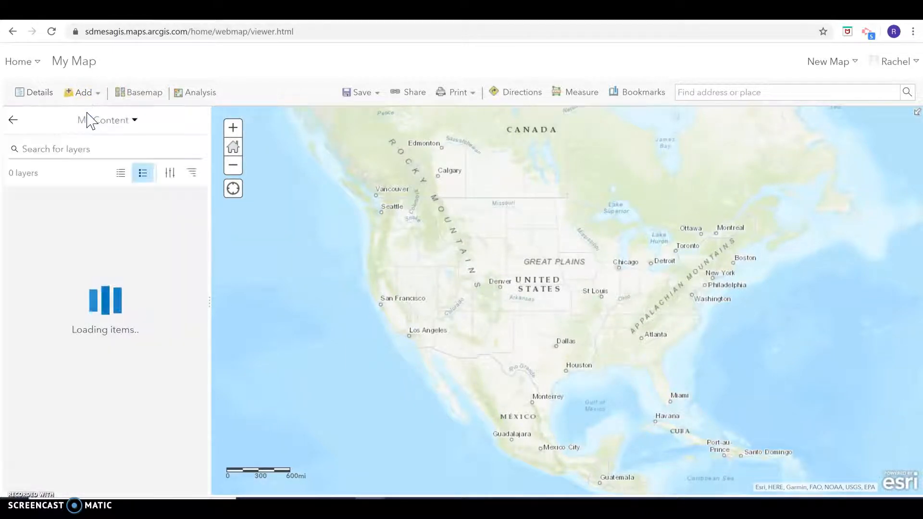
{"action": "left_click", "coordinate": [134, 121]}
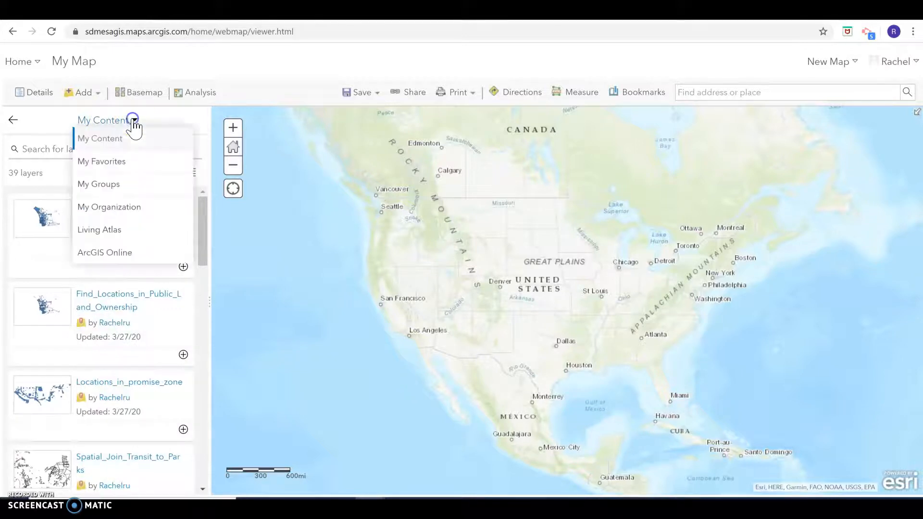
{"action": "left_click", "coordinate": [123, 255]}
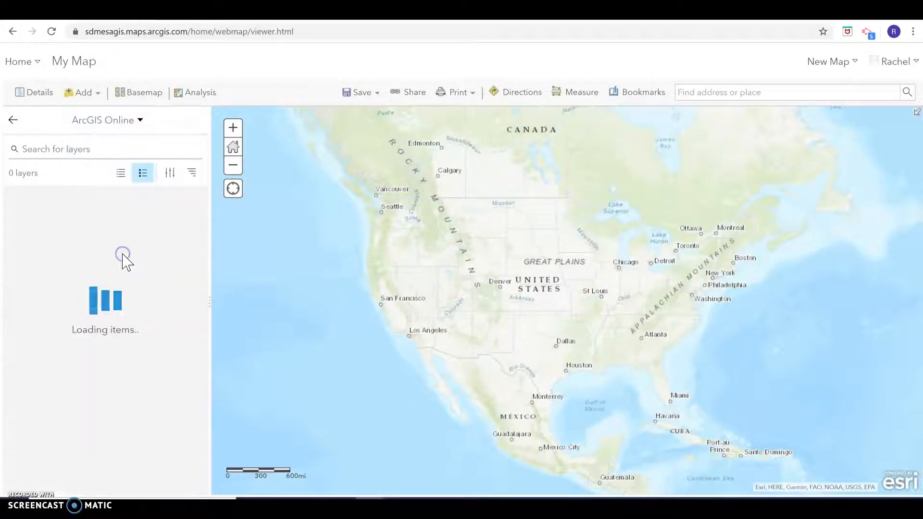
{"action": "left_click", "coordinate": [100, 155]}
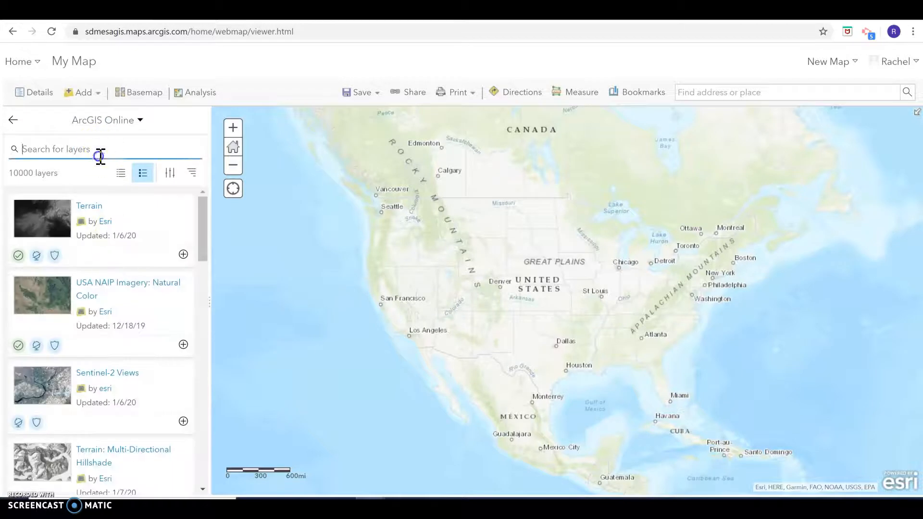
{"action": "type", "text": "san diego promise"}
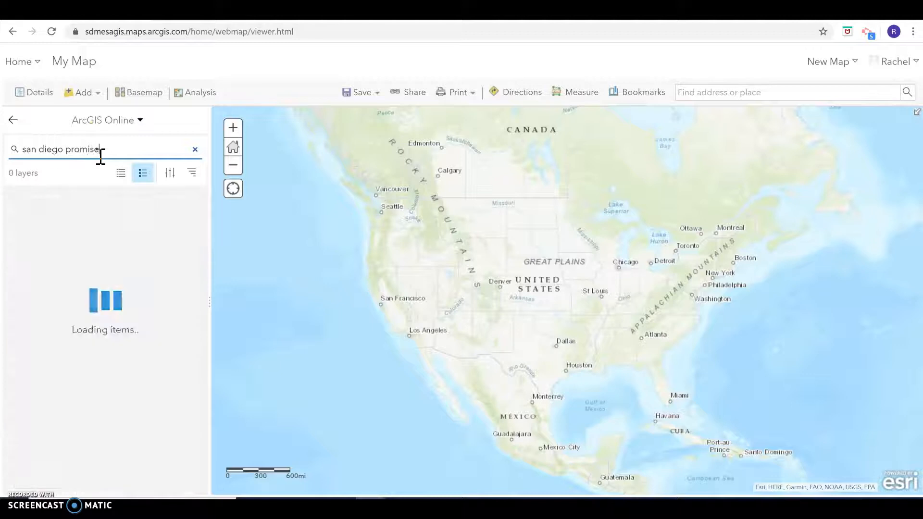
{"action": "left_click", "coordinate": [52, 226]}
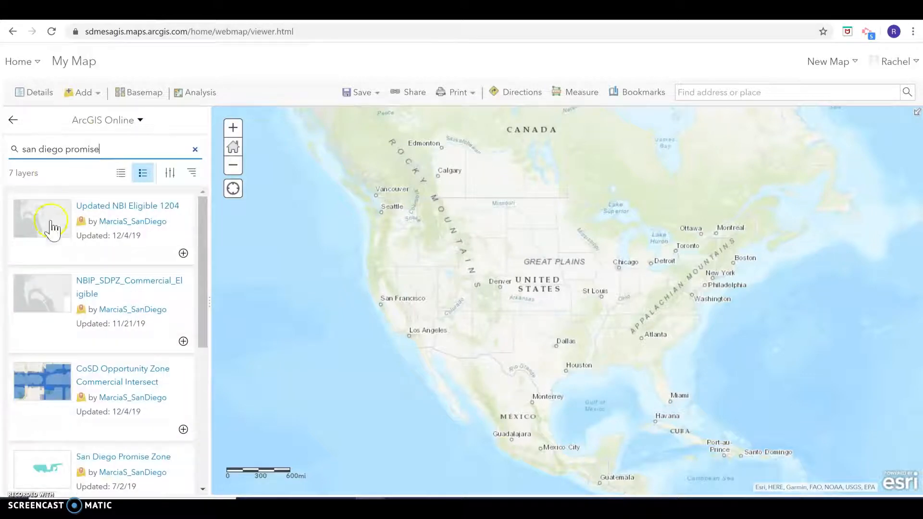
{"action": "scroll", "coordinate": [48, 240], "scroll_direction": "down", "scroll_amount": 5}
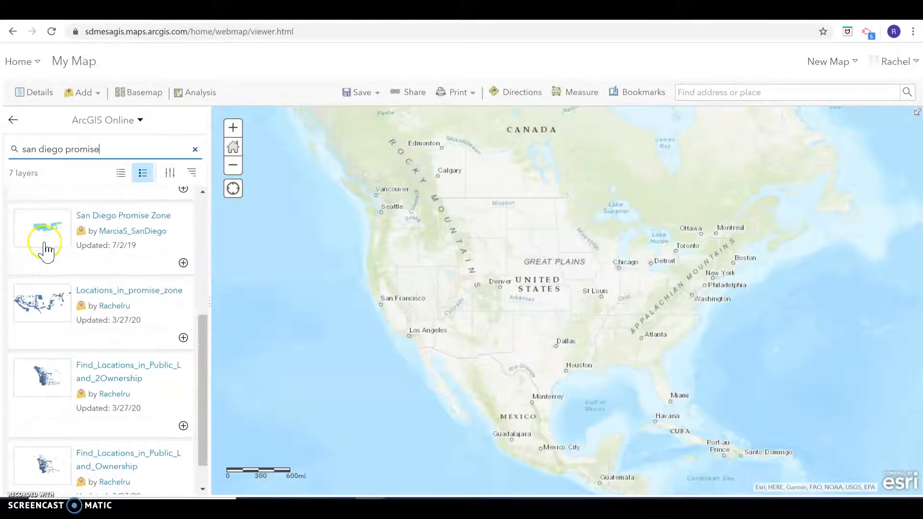
{"action": "scroll", "coordinate": [43, 248], "scroll_direction": "up", "scroll_amount": 2}
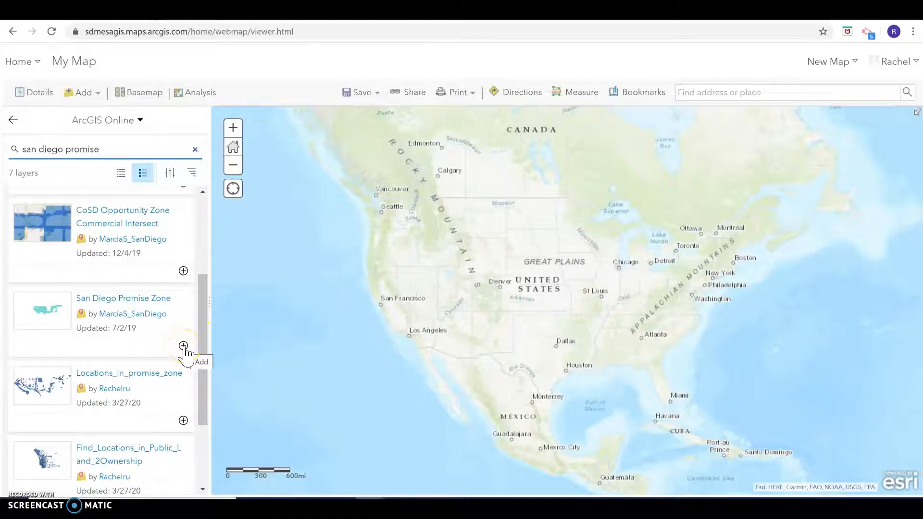
{"action": "left_click", "coordinate": [183, 346]}
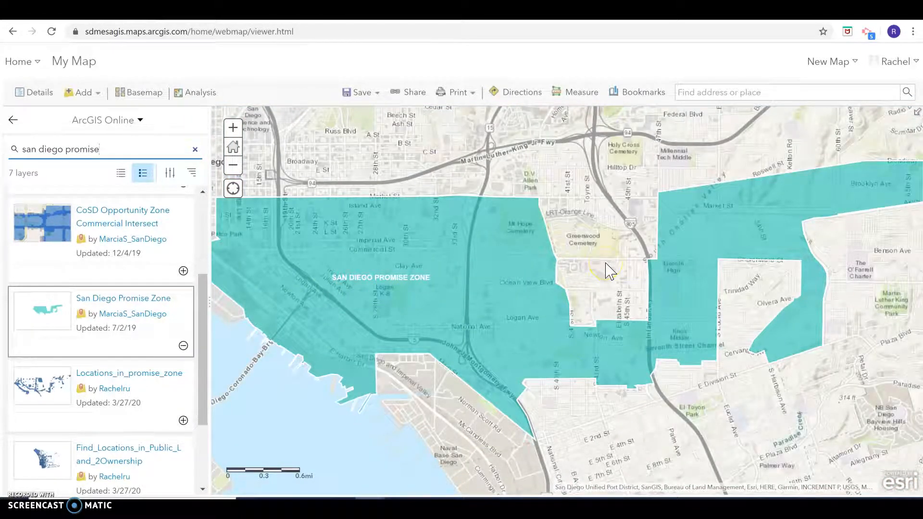
Search the ArcGIS Online layers for "san diego land use" and look through the results for a suitable land ownership layer
{"action": "left_click_drag", "start_coordinate": [102, 149], "coordinate": [21, 149]}
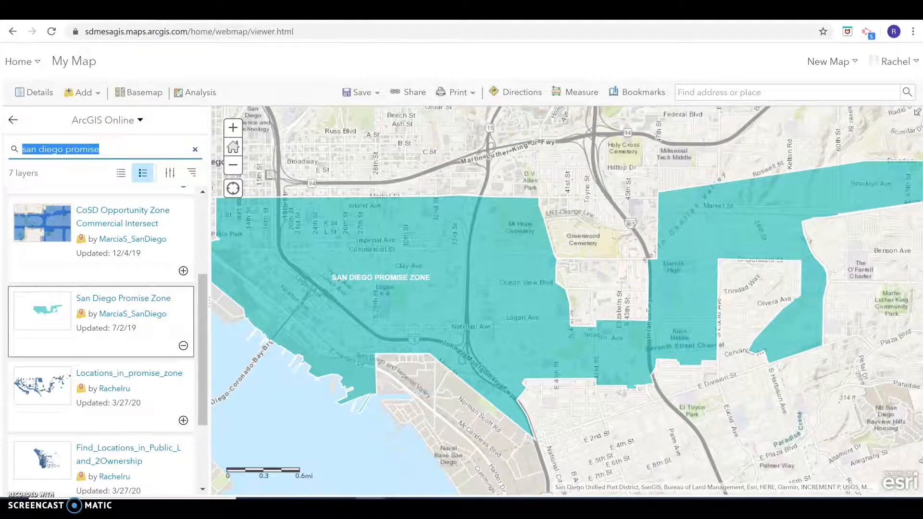
{"action": "type", "text": "san diego land use"}
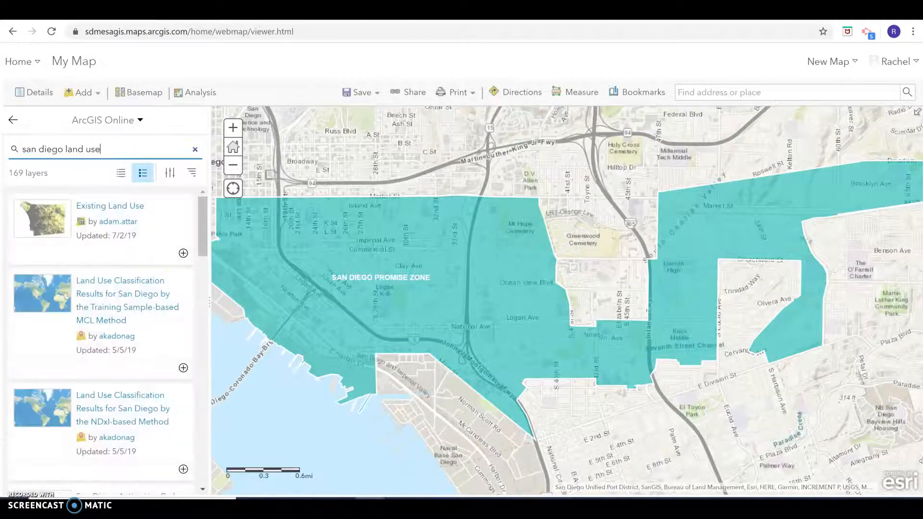
{"action": "scroll", "coordinate": [25, 319], "scroll_direction": "down", "scroll_amount": 4}
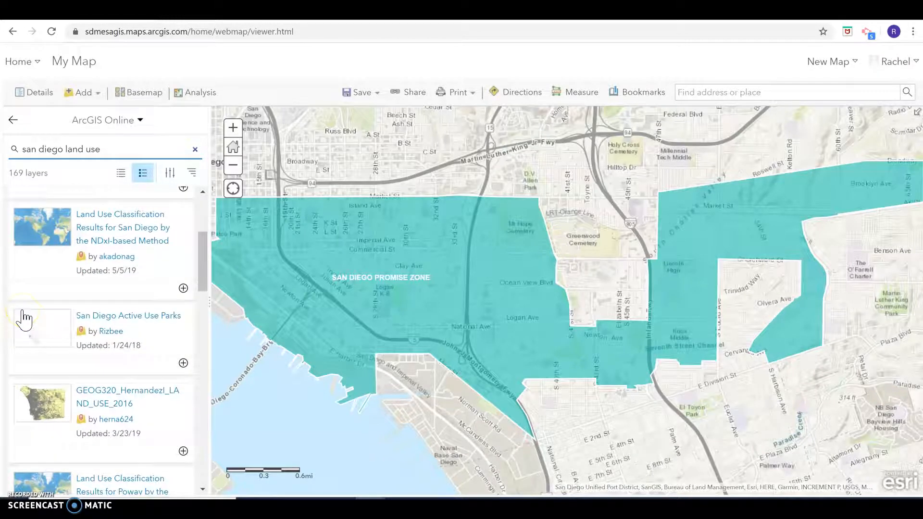
{"action": "scroll", "coordinate": [24, 319], "scroll_direction": "down", "scroll_amount": 1}
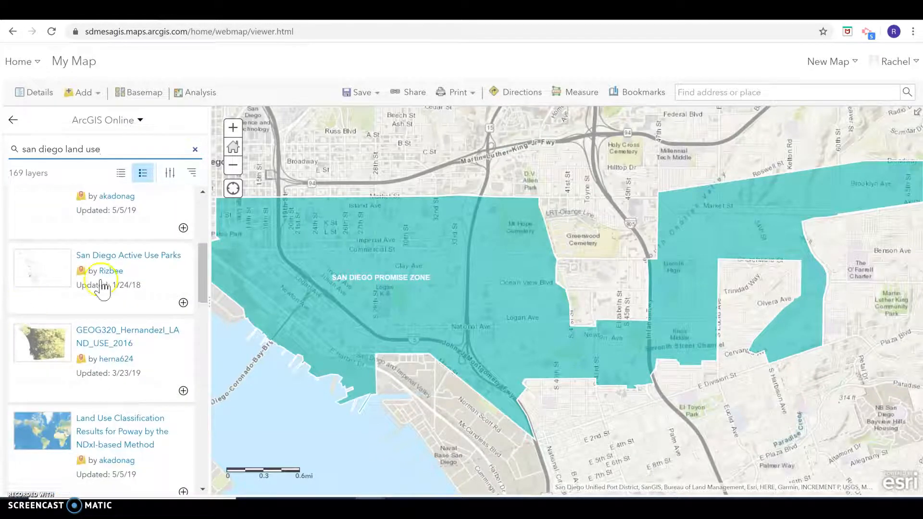
{"action": "scroll", "coordinate": [97, 302], "scroll_direction": "down", "scroll_amount": 5}
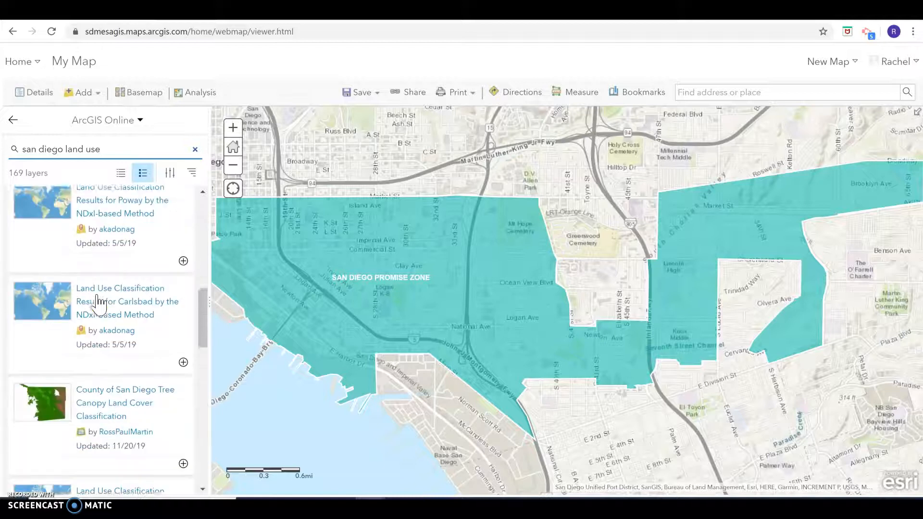
{"action": "scroll", "coordinate": [98, 302], "scroll_direction": "down", "scroll_amount": 6}
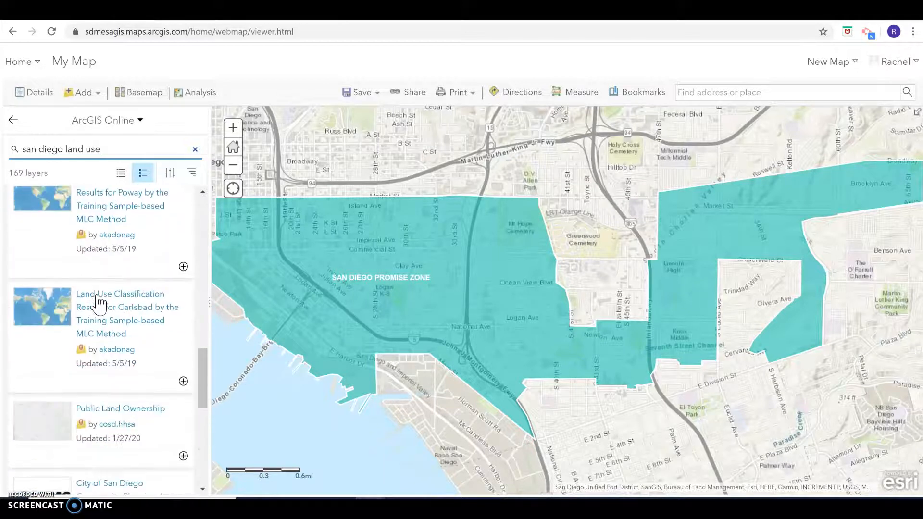
{"action": "scroll", "coordinate": [98, 302], "scroll_direction": "down", "scroll_amount": 2}
{"action": "left_click", "coordinate": [114, 298]}
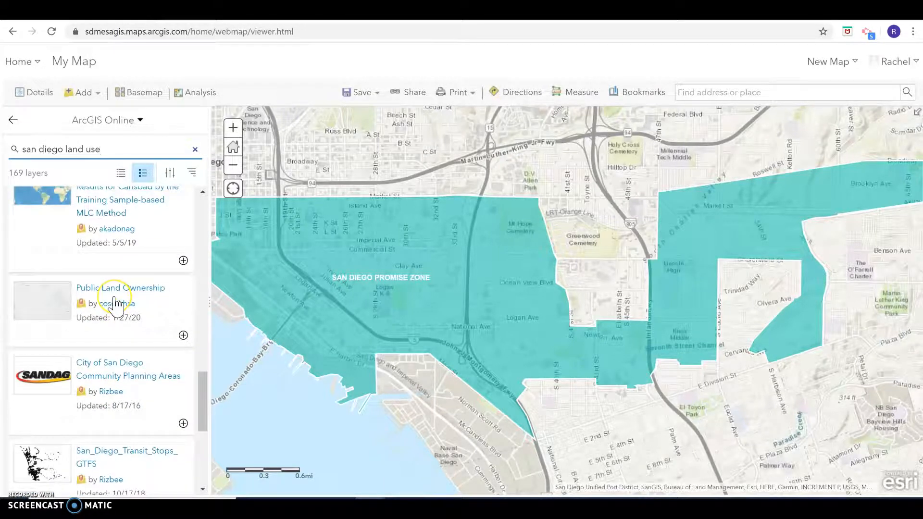
{"action": "scroll", "coordinate": [115, 303], "scroll_direction": "down", "scroll_amount": 1}
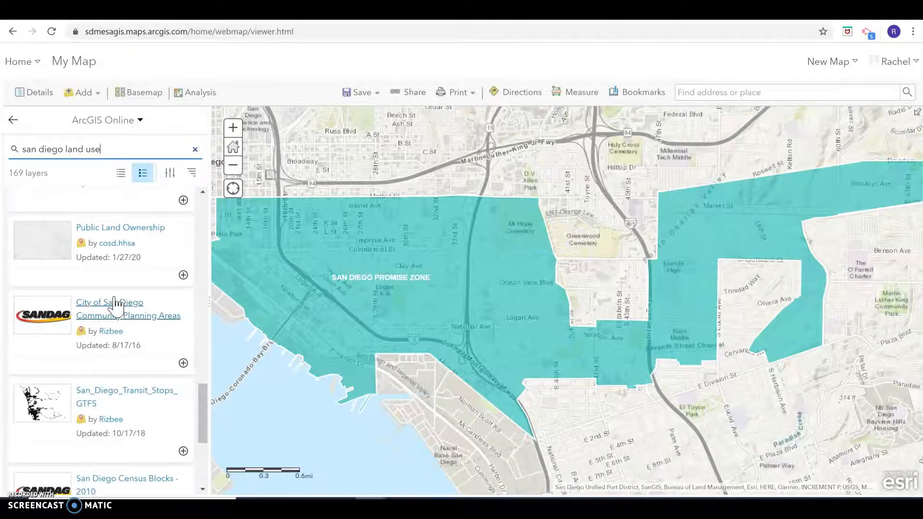
{"action": "scroll", "coordinate": [116, 303], "scroll_direction": "down", "scroll_amount": 4}
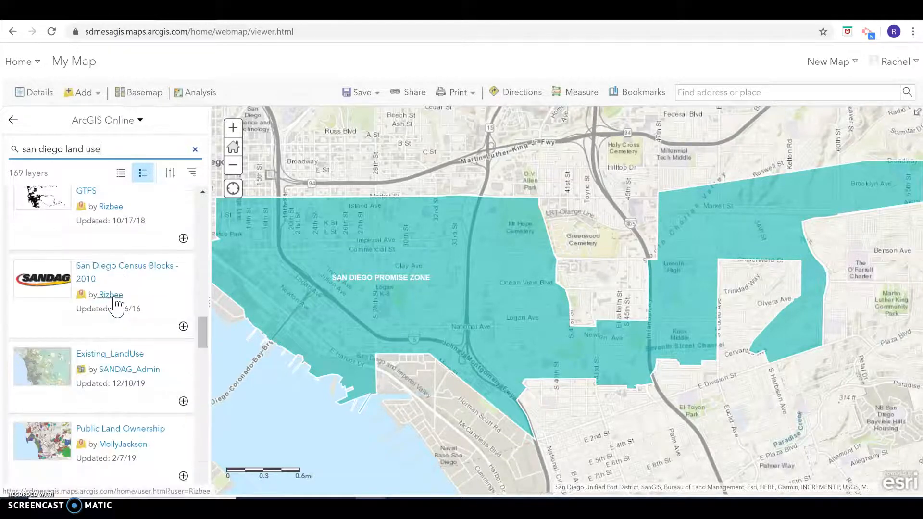
{"action": "scroll", "coordinate": [116, 303], "scroll_direction": "down", "scroll_amount": 1}
{"action": "scroll", "coordinate": [115, 304], "scroll_direction": "down", "scroll_amount": 1}
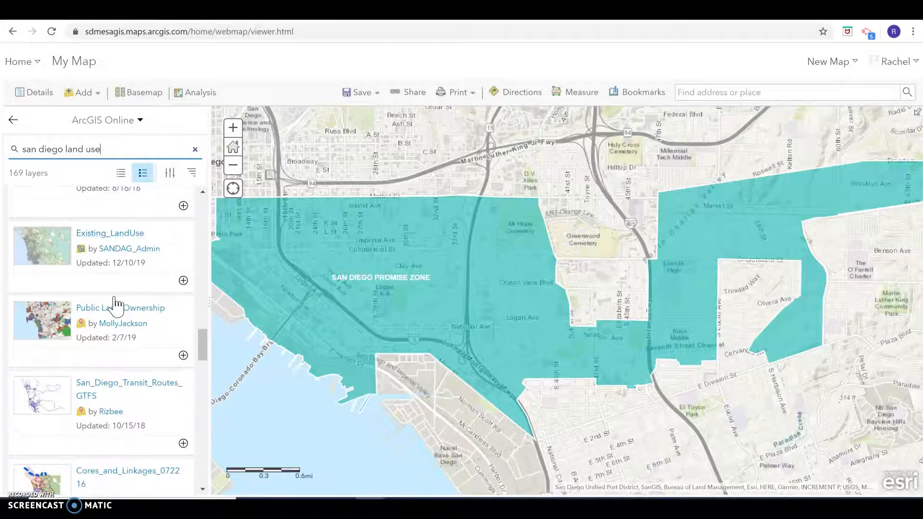
{"action": "scroll", "coordinate": [116, 304], "scroll_direction": "down", "scroll_amount": 1}
{"action": "scroll", "coordinate": [115, 304], "scroll_direction": "down", "scroll_amount": 2}
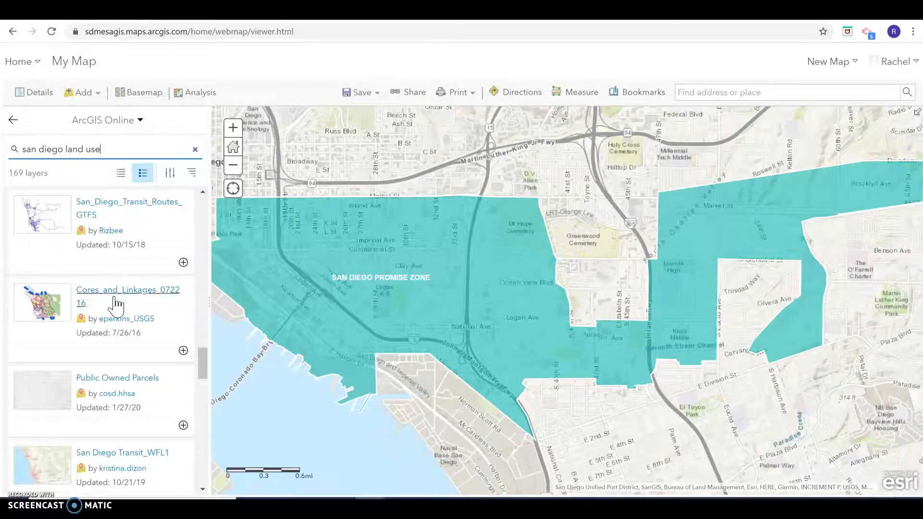
{"action": "scroll", "coordinate": [115, 304], "scroll_direction": "down", "scroll_amount": 1}
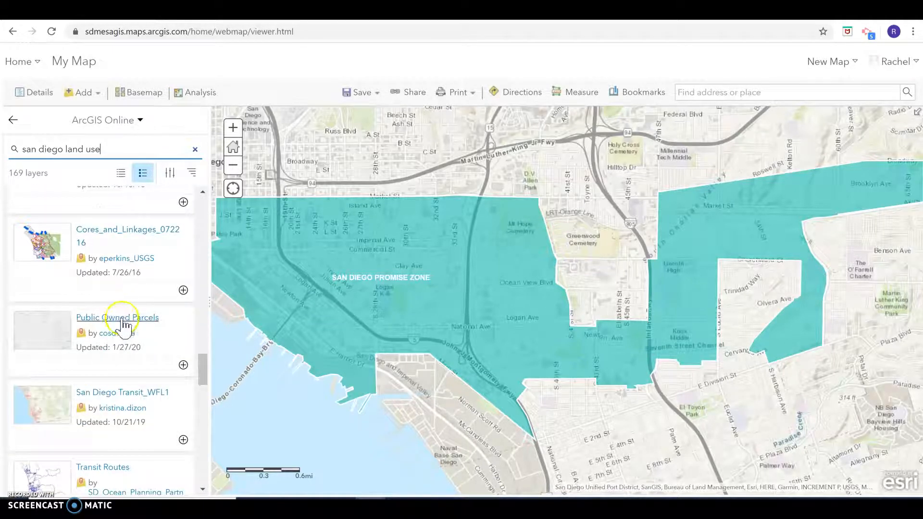
{"action": "scroll", "coordinate": [124, 326], "scroll_direction": "down", "scroll_amount": 1}
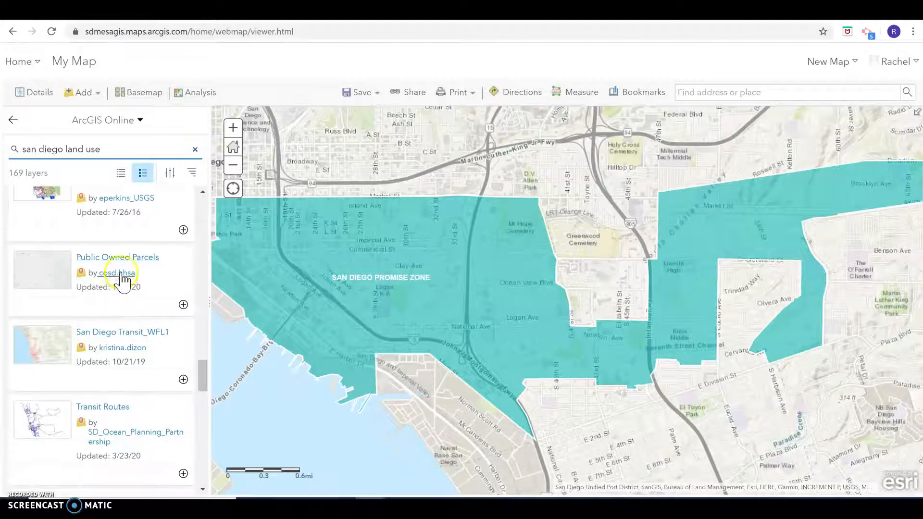
{"action": "scroll", "coordinate": [123, 258], "scroll_direction": "down", "scroll_amount": 1}
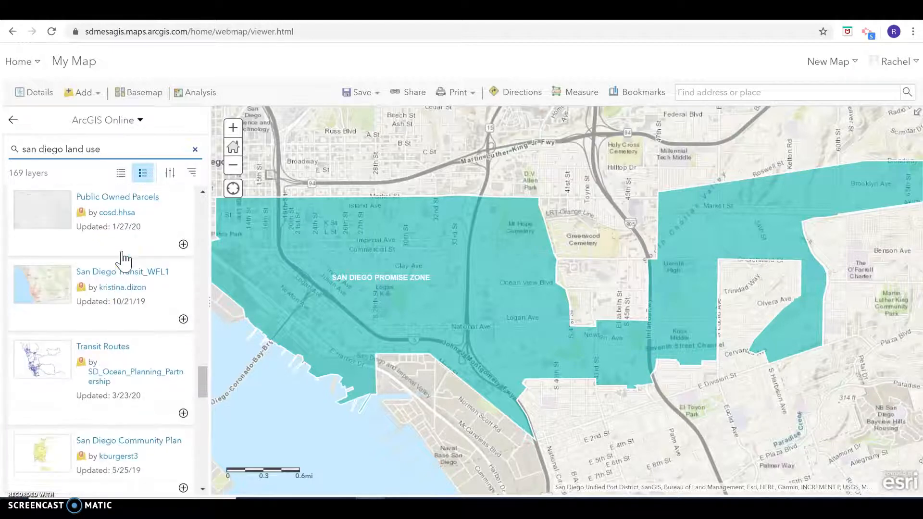
{"action": "scroll", "coordinate": [123, 260], "scroll_direction": "down", "scroll_amount": 3}
{"action": "scroll", "coordinate": [124, 260], "scroll_direction": "down", "scroll_amount": 3}
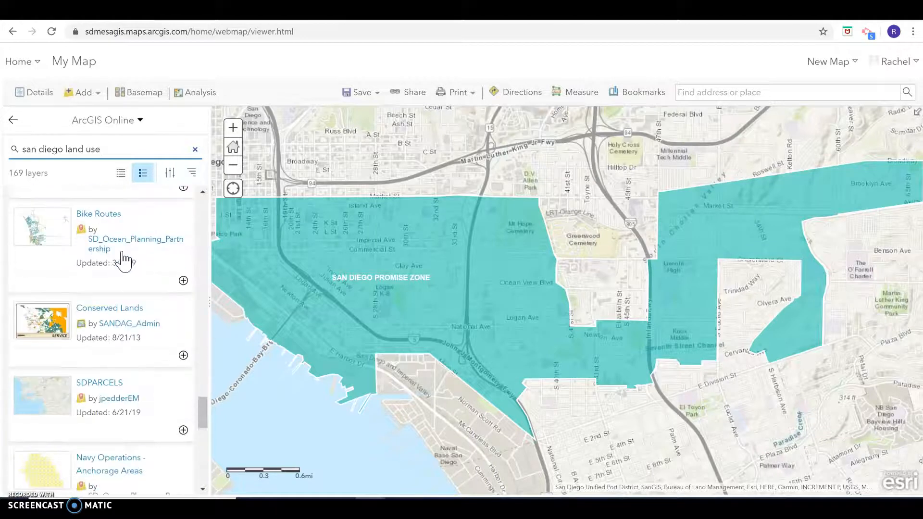
{"action": "scroll", "coordinate": [124, 260], "scroll_direction": "up", "scroll_amount": 5}
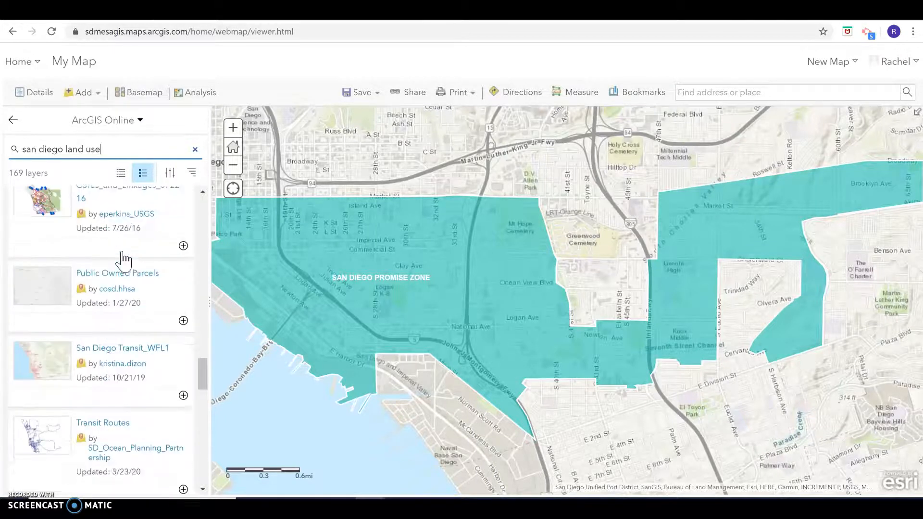
{"action": "left_click", "coordinate": [117, 402]}
{"action": "scroll", "coordinate": [118, 407], "scroll_direction": "up", "scroll_amount": 2}
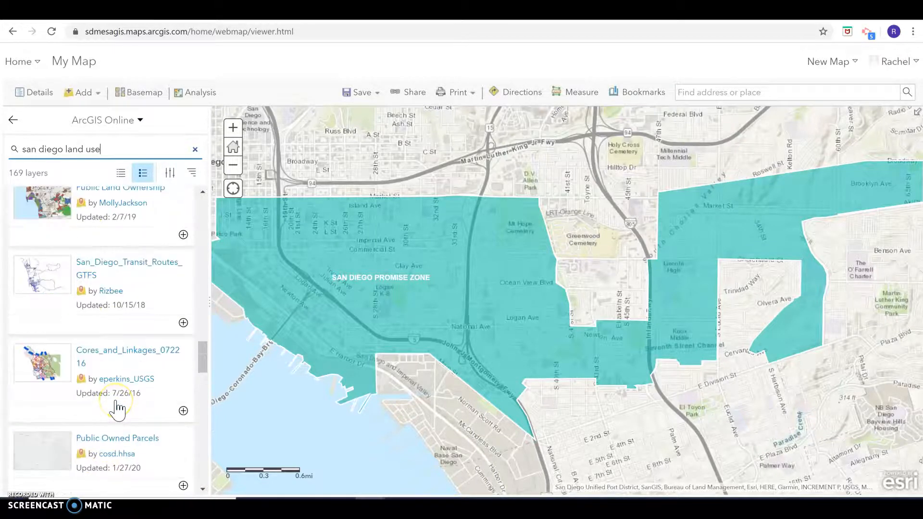
{"action": "scroll", "coordinate": [117, 408], "scroll_direction": "down", "scroll_amount": 3}
{"action": "scroll", "coordinate": [117, 410], "scroll_direction": "down", "scroll_amount": 2}
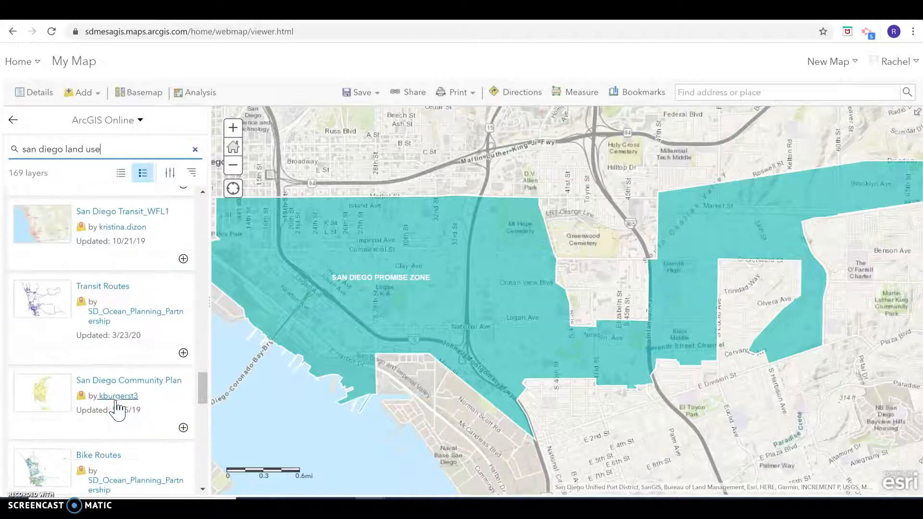
{"action": "scroll", "coordinate": [118, 409], "scroll_direction": "down", "scroll_amount": 1}
Add the Public Land Ownership layer by cosd.hhsa from the land use search results to the map
{"action": "scroll", "coordinate": [117, 410], "scroll_direction": "up", "scroll_amount": 8}
{"action": "scroll", "coordinate": [117, 410], "scroll_direction": "up", "scroll_amount": 3}
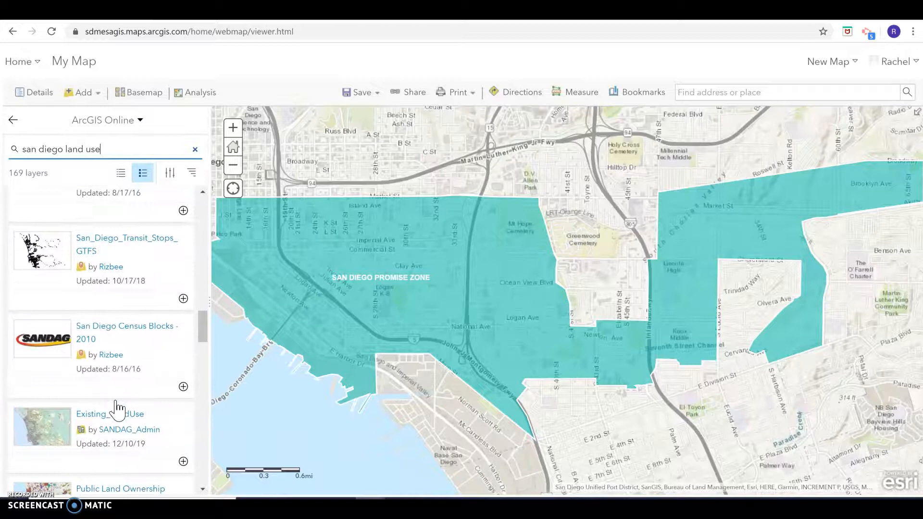
{"action": "scroll", "coordinate": [117, 410], "scroll_direction": "up", "scroll_amount": 2}
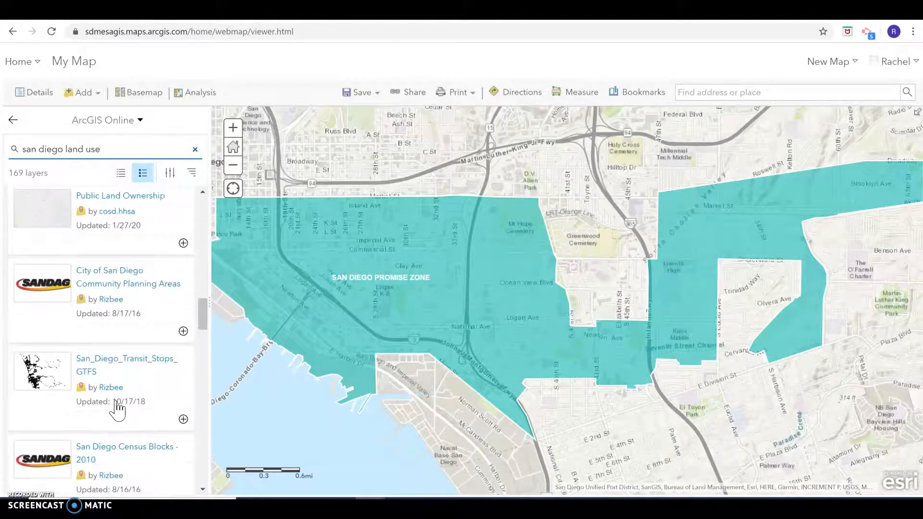
{"action": "scroll", "coordinate": [118, 409], "scroll_direction": "up", "scroll_amount": 2}
{"action": "left_click", "coordinate": [184, 368]}
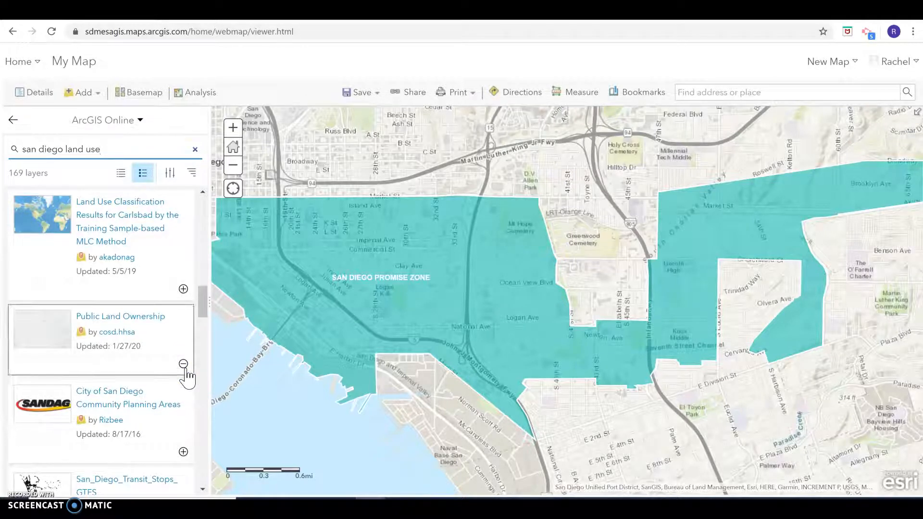
{"action": "left_click", "coordinate": [134, 448]}
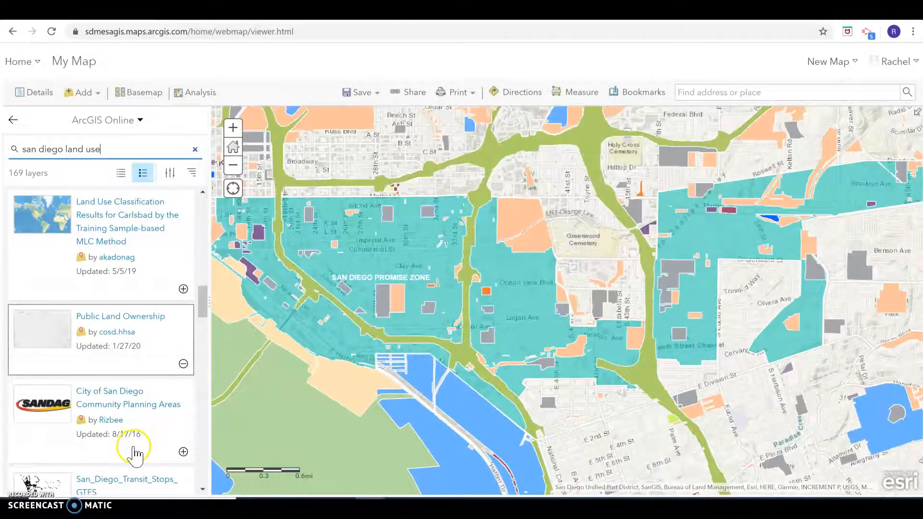
Search the ArcGIS Online layers for "san diego vacant" and check the publisher profile of San Diego Current Vacant Lots
{"action": "left_click", "coordinate": [151, 145]}
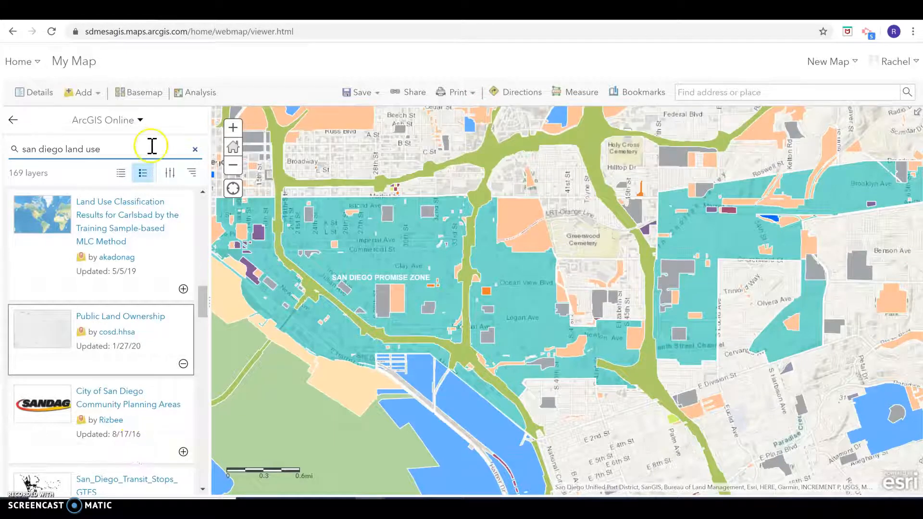
{"action": "key", "text": "ctrl+a"}
{"action": "type", "text": "san "}
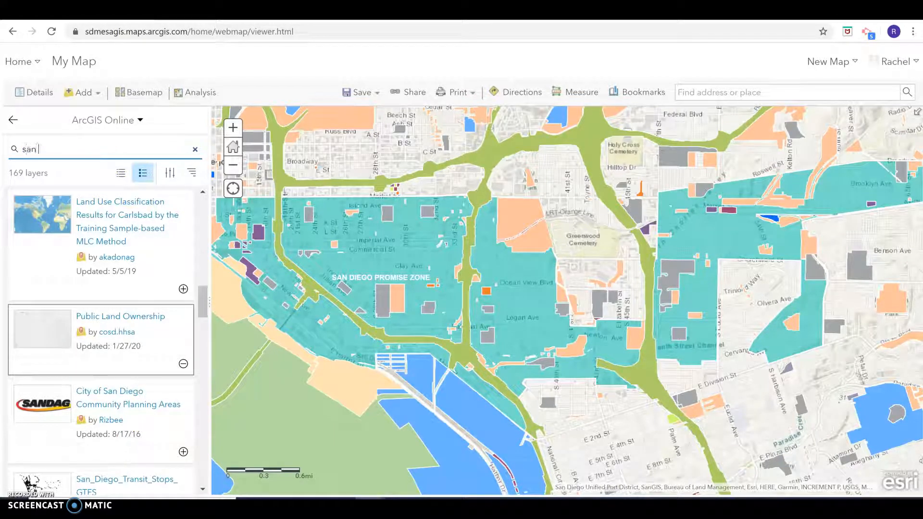
{"action": "type", "text": "diego vacant"}
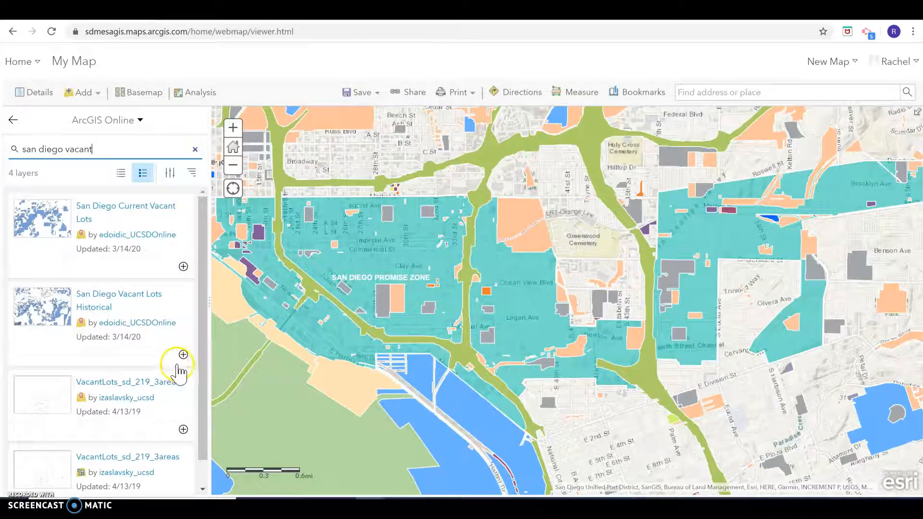
{"action": "left_click", "coordinate": [131, 235]}
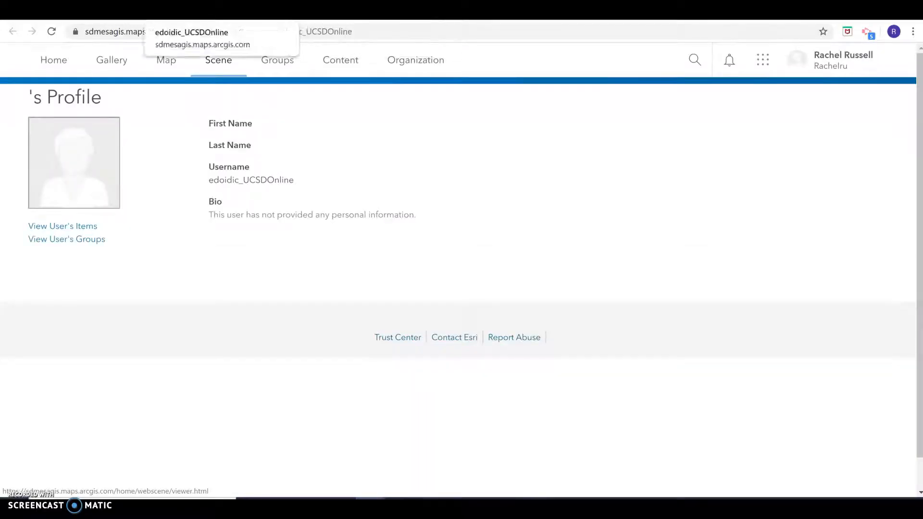
{"action": "key", "text": "ctrl+w"}
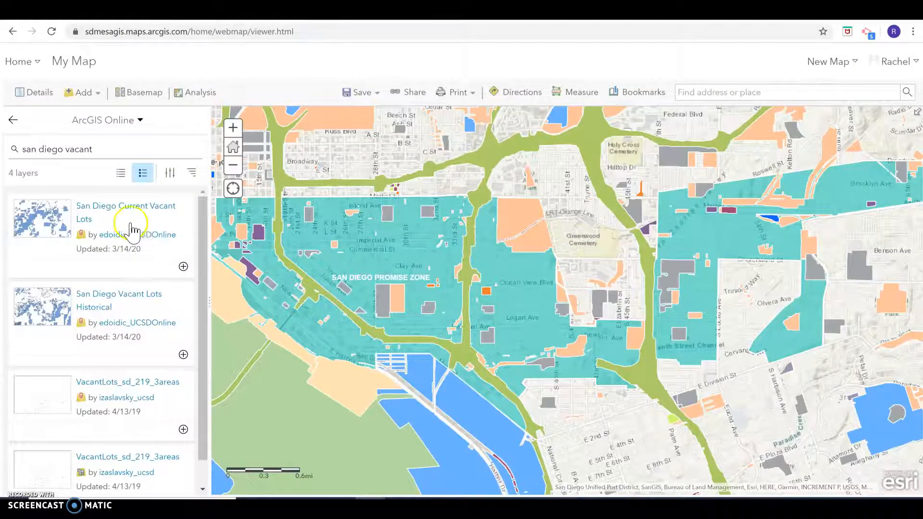
Read the item details of the San Diego Current Vacant Lots layer and add it to the map
{"action": "left_click", "coordinate": [131, 210]}
{"action": "scroll", "coordinate": [262, 356], "scroll_direction": "down", "scroll_amount": 3}
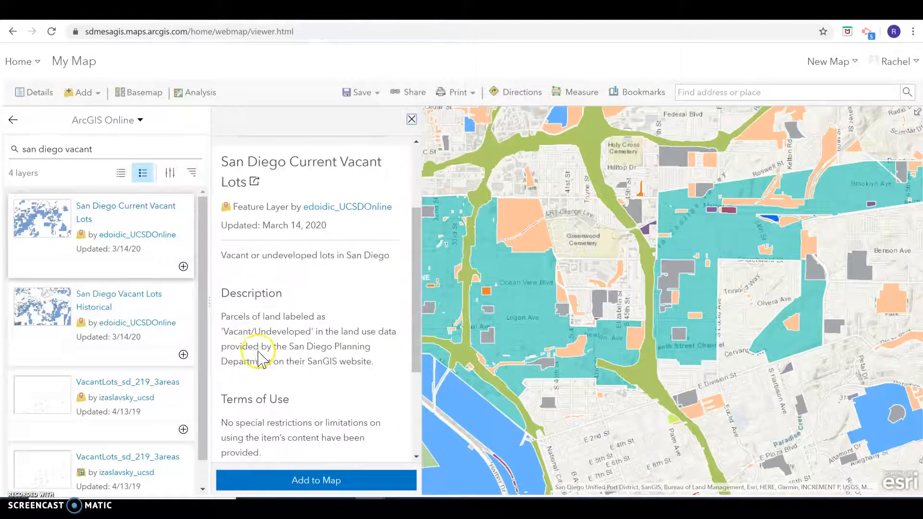
{"action": "scroll", "coordinate": [260, 354], "scroll_direction": "down", "scroll_amount": 4}
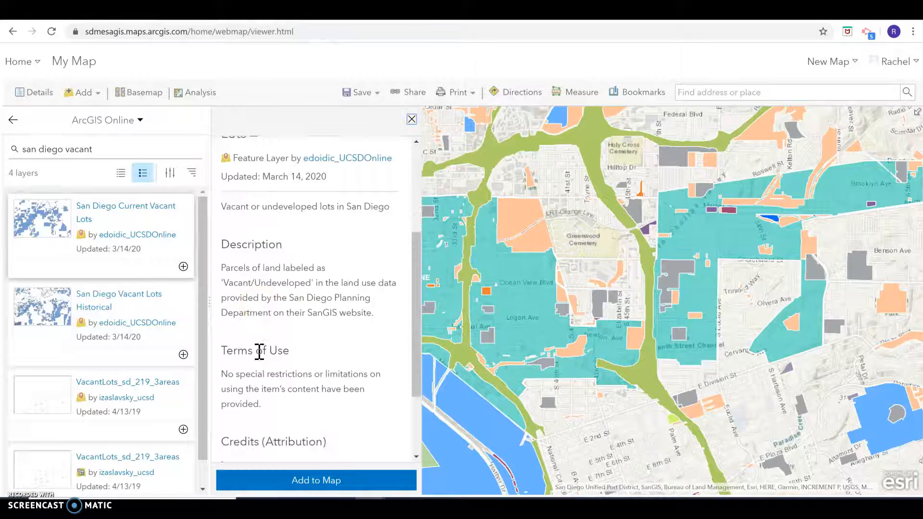
{"action": "scroll", "coordinate": [265, 337], "scroll_direction": "up", "scroll_amount": 3}
{"action": "left_click_drag", "start_coordinate": [268, 309], "coordinate": [288, 325]}
{"action": "left_click", "coordinate": [303, 331]}
{"action": "scroll", "coordinate": [313, 354], "scroll_direction": "down", "scroll_amount": 1}
{"action": "scroll", "coordinate": [313, 354], "scroll_direction": "down", "scroll_amount": 1}
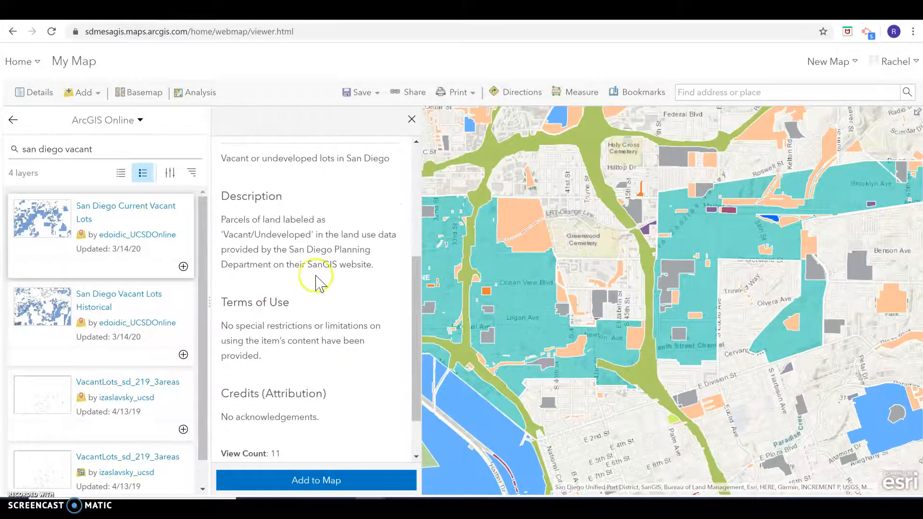
{"action": "left_click", "coordinate": [340, 480]}
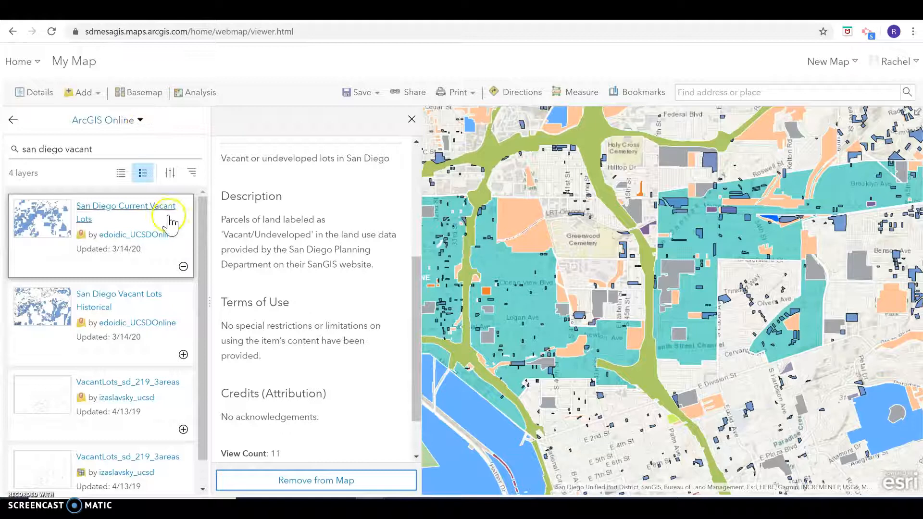
{"action": "left_click", "coordinate": [142, 121]}
{"action": "left_click", "coordinate": [143, 121]}
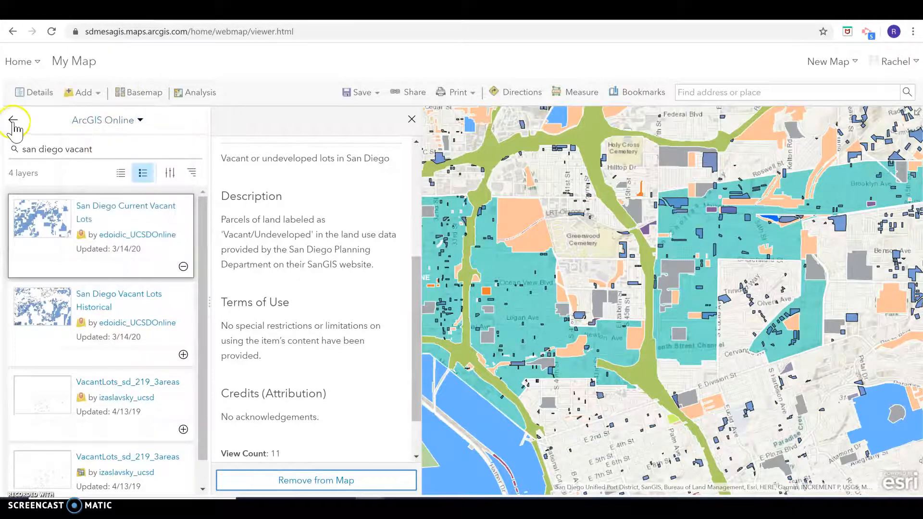
{"action": "left_click", "coordinate": [13, 121]}
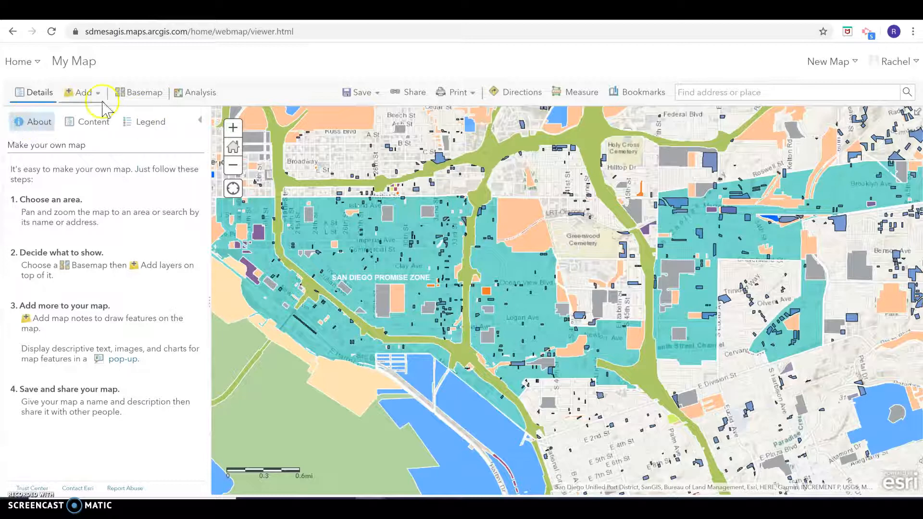
{"action": "left_click", "coordinate": [84, 93]}
{"action": "left_click", "coordinate": [101, 111]}
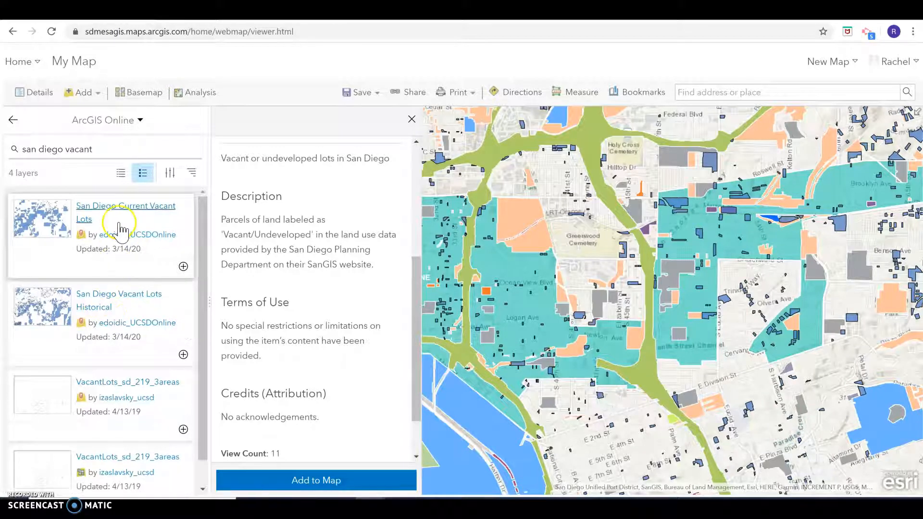
{"action": "left_click", "coordinate": [136, 120]}
{"action": "left_click", "coordinate": [137, 121]}
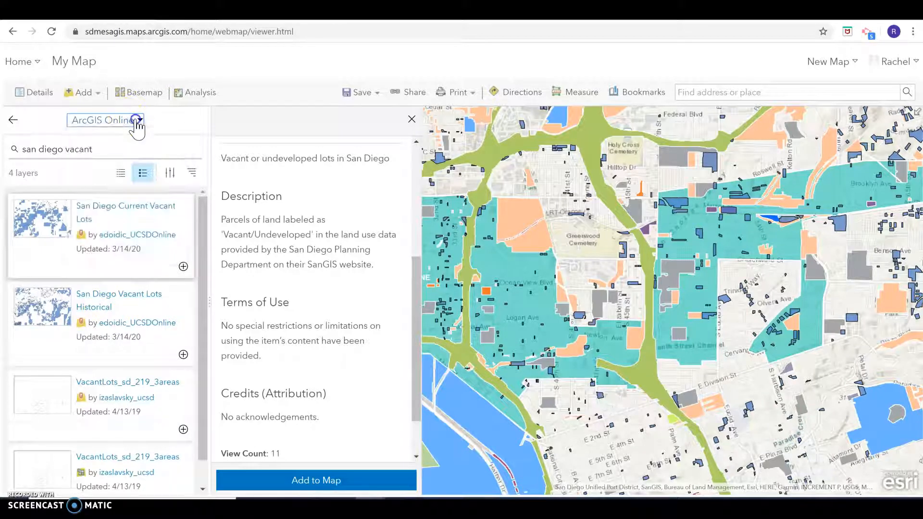
Leave the layer search, show the map's contents and hide the Public Land Ownership layer
{"action": "left_click", "coordinate": [12, 119]}
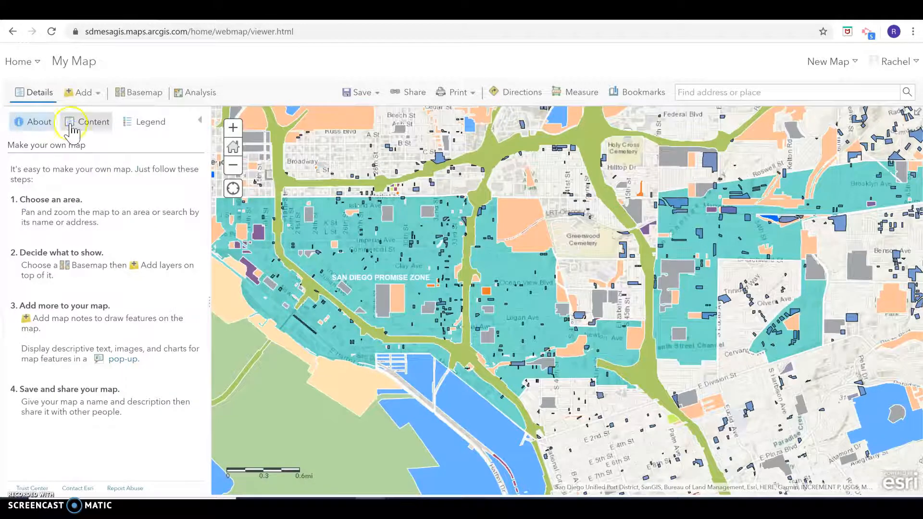
{"action": "left_click", "coordinate": [77, 124]}
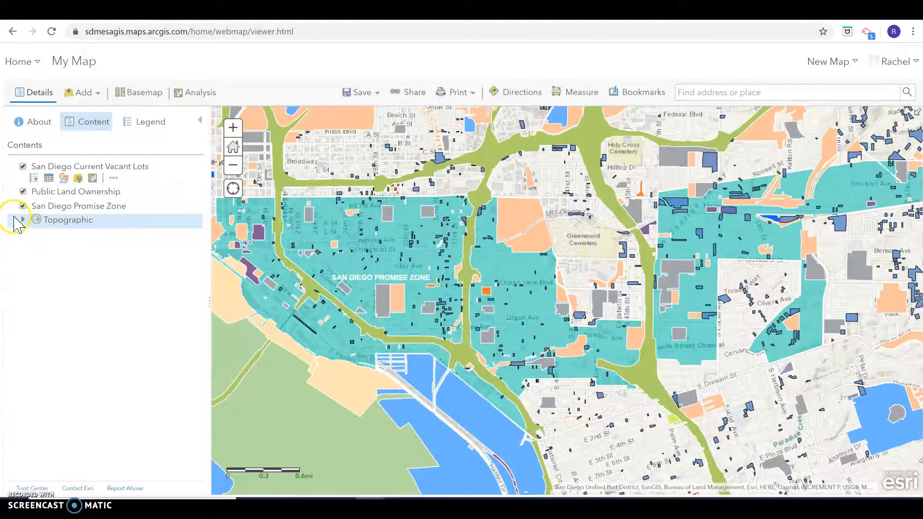
{"action": "left_click", "coordinate": [23, 191]}
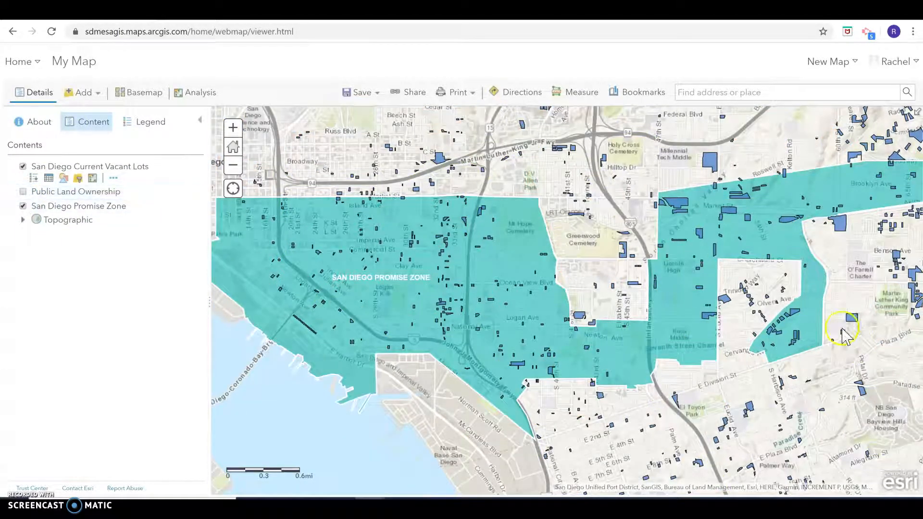
{"action": "scroll", "coordinate": [692, 298], "scroll_direction": "down", "scroll_amount": 1}
{"action": "left_click_drag", "start_coordinate": [687, 298], "coordinate": [384, 291]}
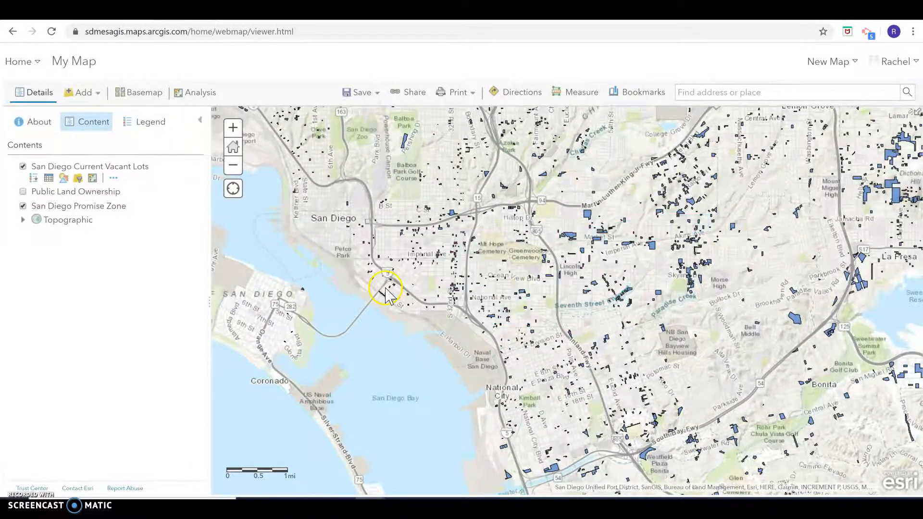
{"action": "scroll", "coordinate": [464, 279], "scroll_direction": "up", "scroll_amount": 1}
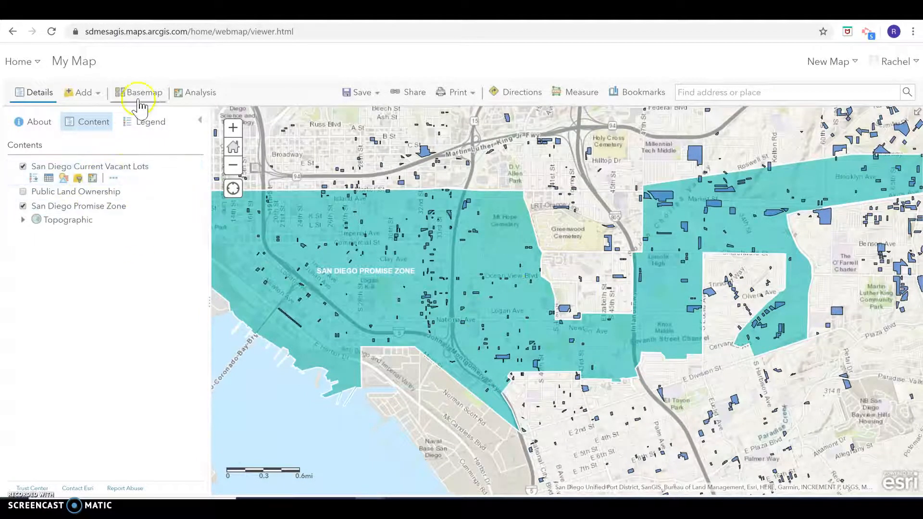
Show the Find Locations analysis tools and read the description of Find Existing Locations
{"action": "left_click", "coordinate": [187, 92]}
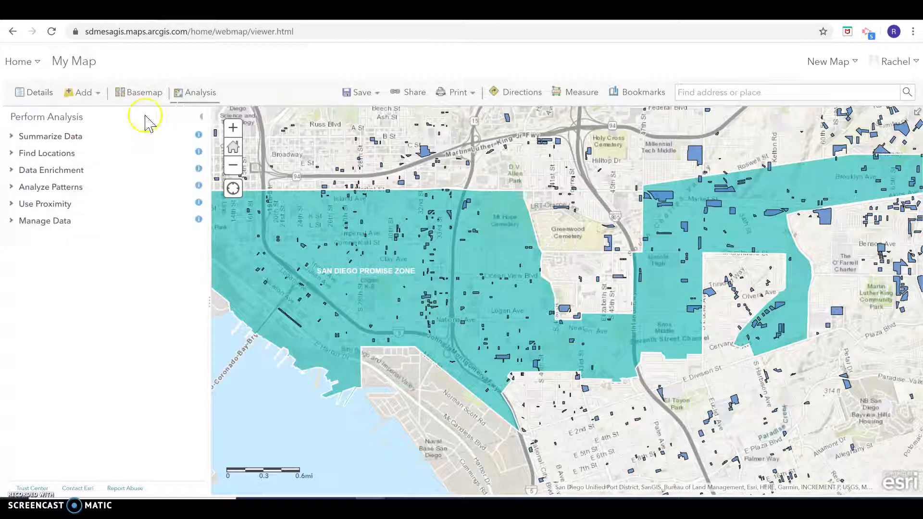
{"action": "left_click", "coordinate": [36, 158]}
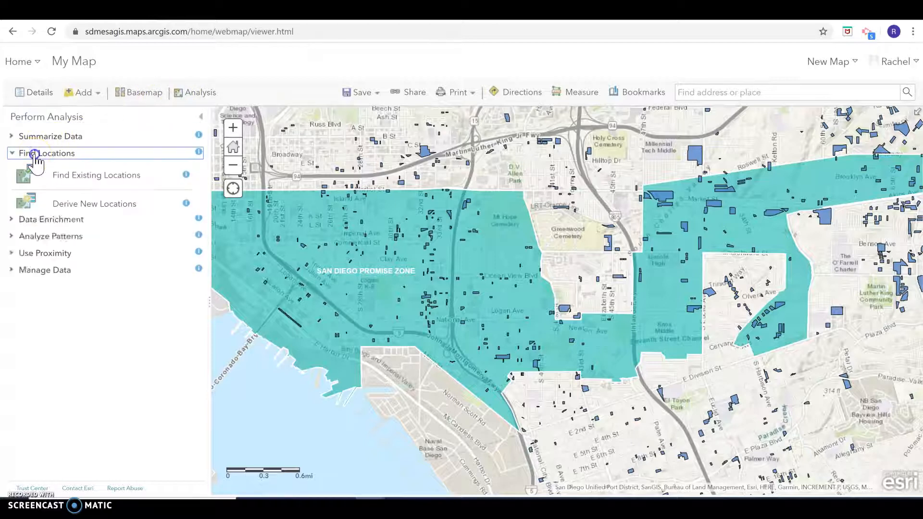
{"action": "left_click", "coordinate": [187, 175]}
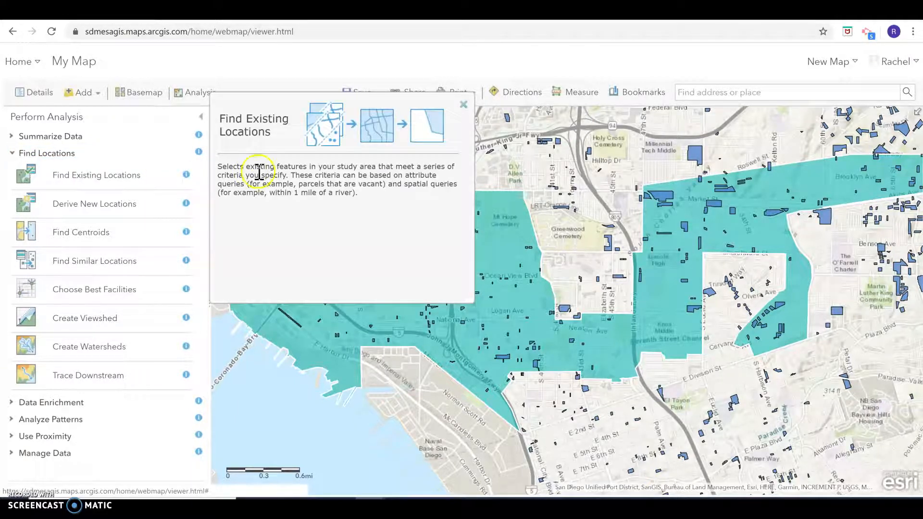
{"action": "left_click_drag", "start_coordinate": [291, 176], "coordinate": [367, 194]}
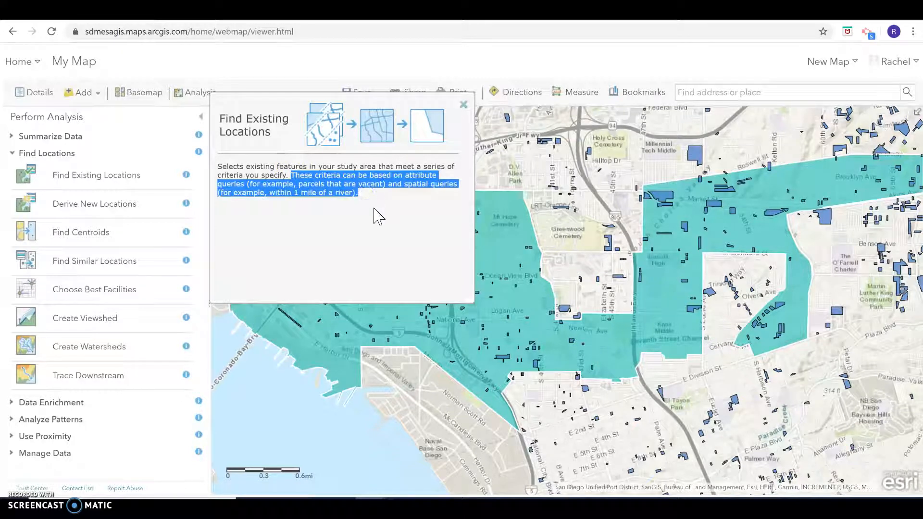
{"action": "left_click", "coordinate": [465, 102]}
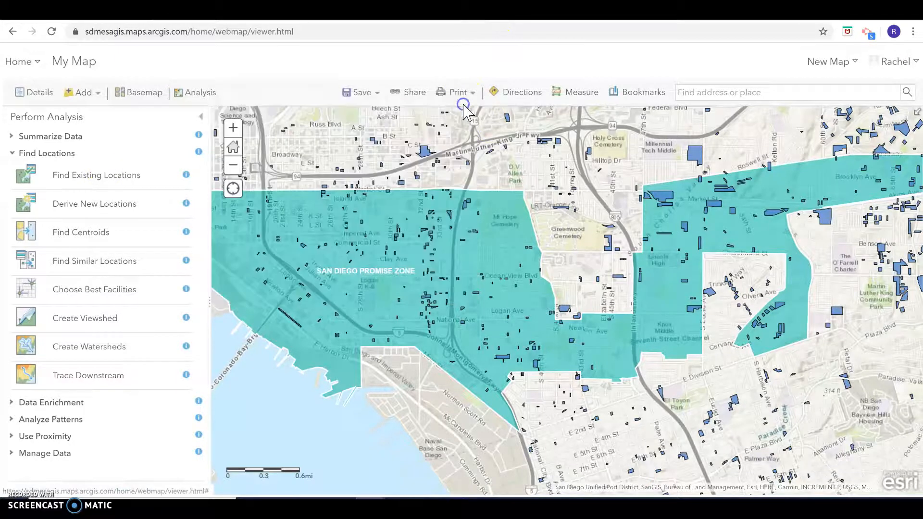
Start the Find Existing Locations analysis with San Diego Current Vacant Lots as the layer containing the features to find
{"action": "left_click", "coordinate": [49, 178]}
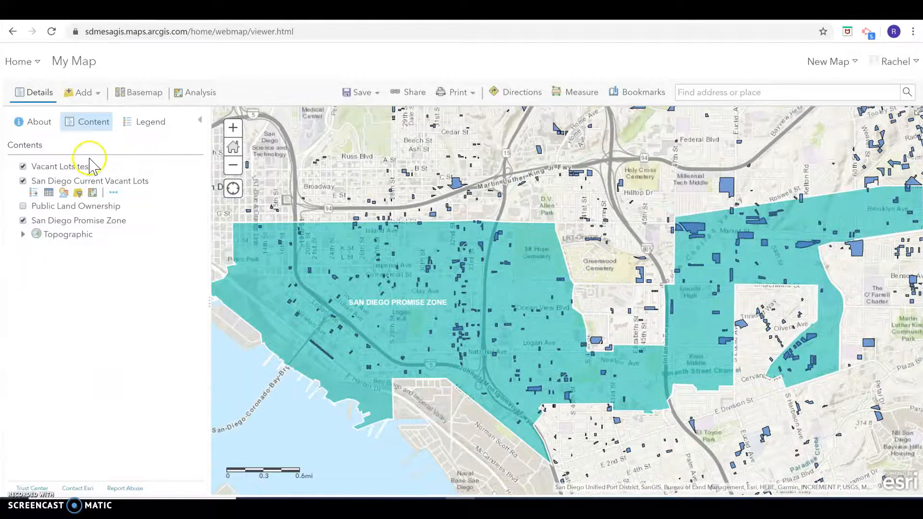
{"action": "left_click", "coordinate": [181, 98]}
{"action": "left_click", "coordinate": [74, 157]}
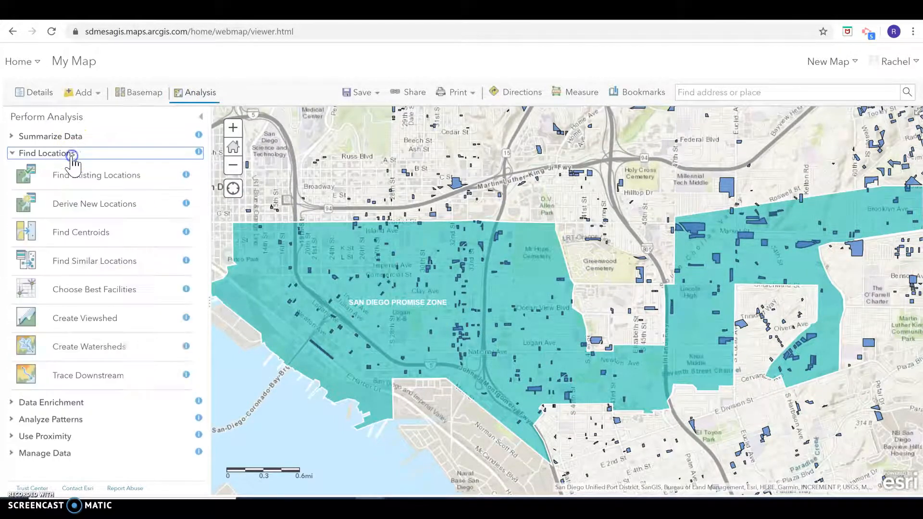
{"action": "left_click", "coordinate": [84, 184]}
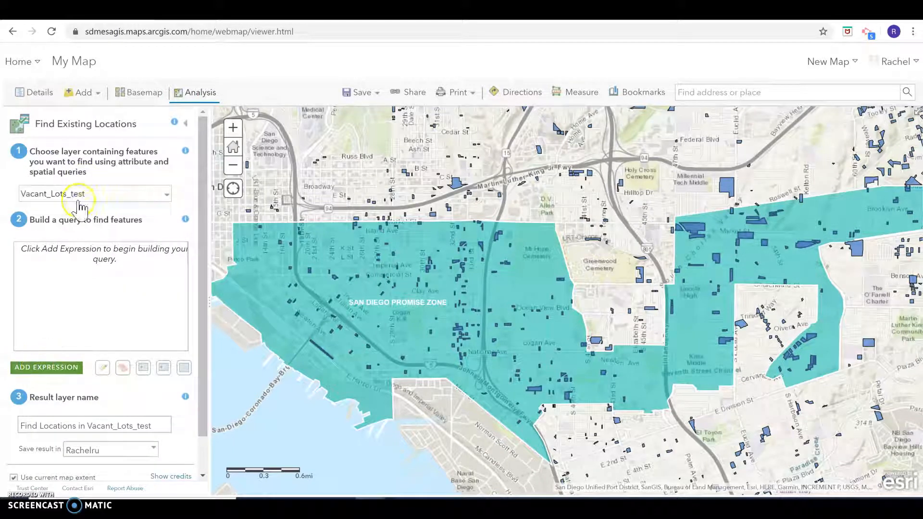
{"action": "left_click", "coordinate": [78, 198]}
{"action": "left_click", "coordinate": [73, 220]}
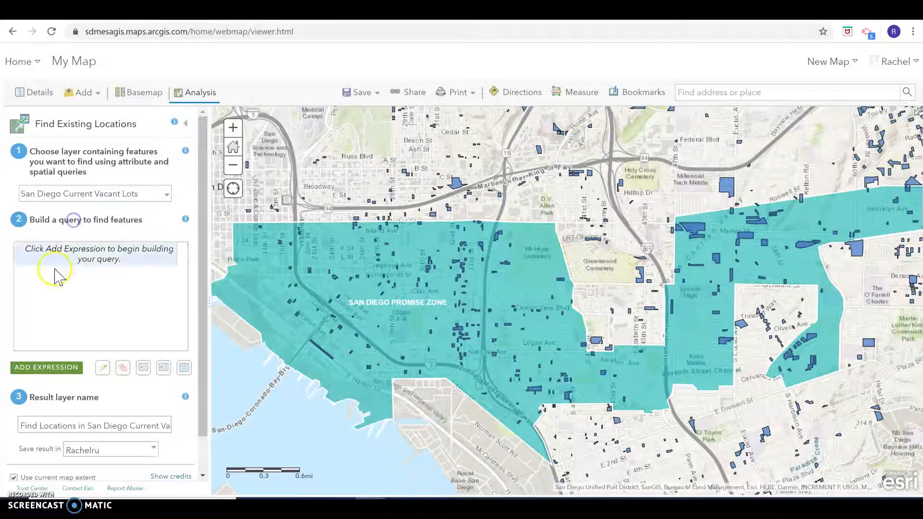
Add a query expression for San Diego Current Vacant Lots completely within San Diego Promise Zone
{"action": "left_click", "coordinate": [49, 367]}
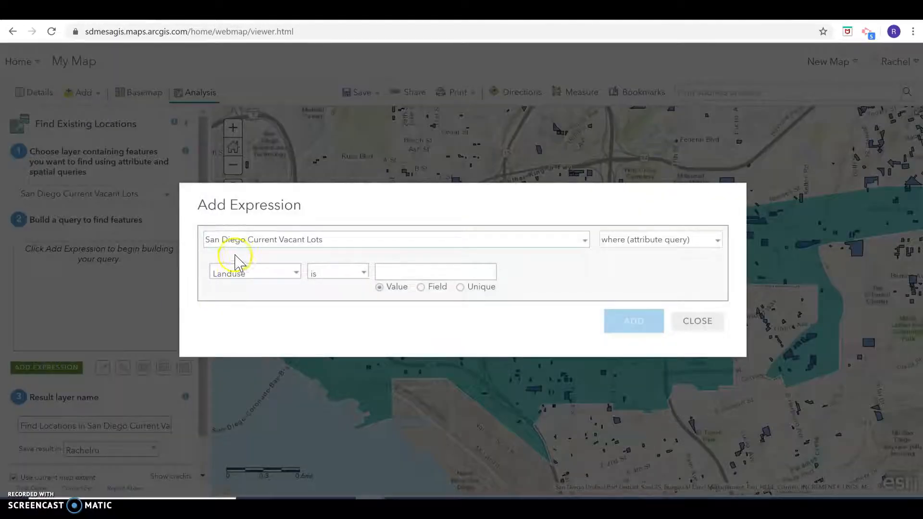
{"action": "left_click", "coordinate": [676, 240]}
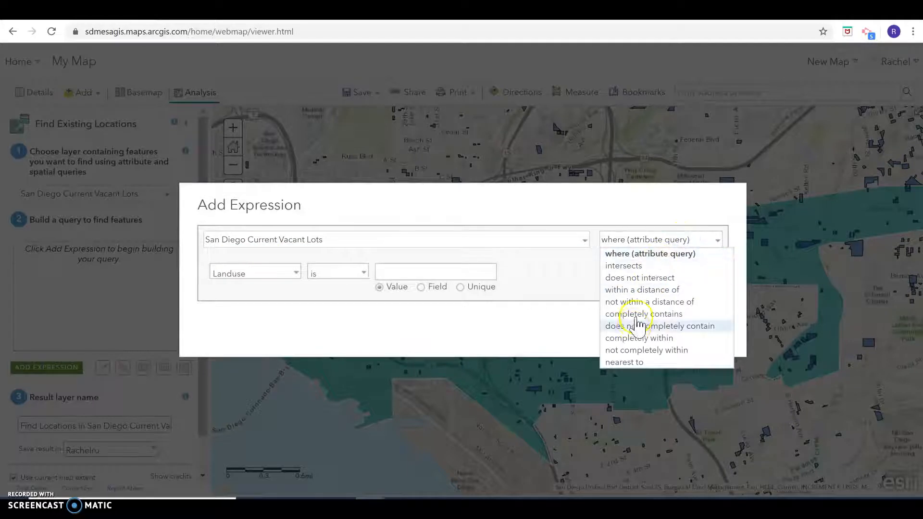
{"action": "left_click", "coordinate": [648, 342]}
{"action": "left_click", "coordinate": [588, 267]}
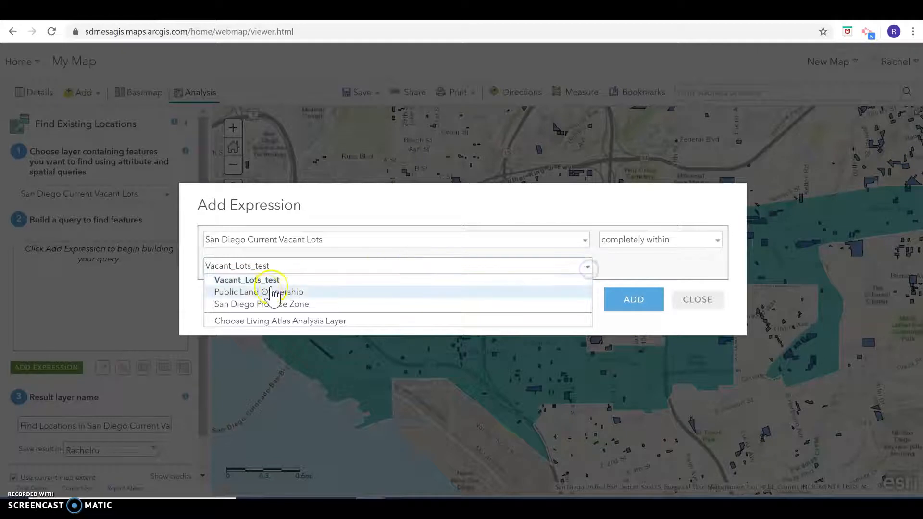
{"action": "left_click", "coordinate": [266, 305]}
{"action": "left_click", "coordinate": [642, 309]}
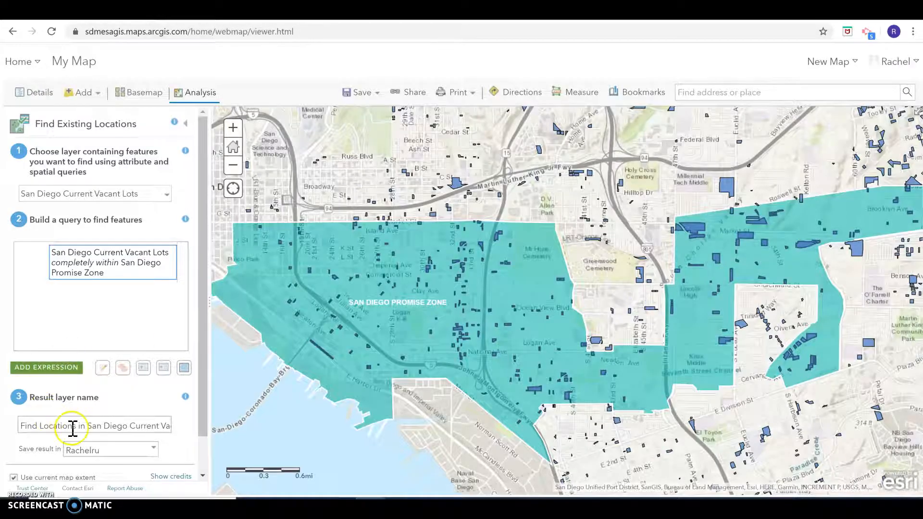
Name the analysis result layer "Vacant Lots in Promise Zone 2"
{"action": "left_click_drag", "start_coordinate": [20, 426], "coordinate": [136, 426]}
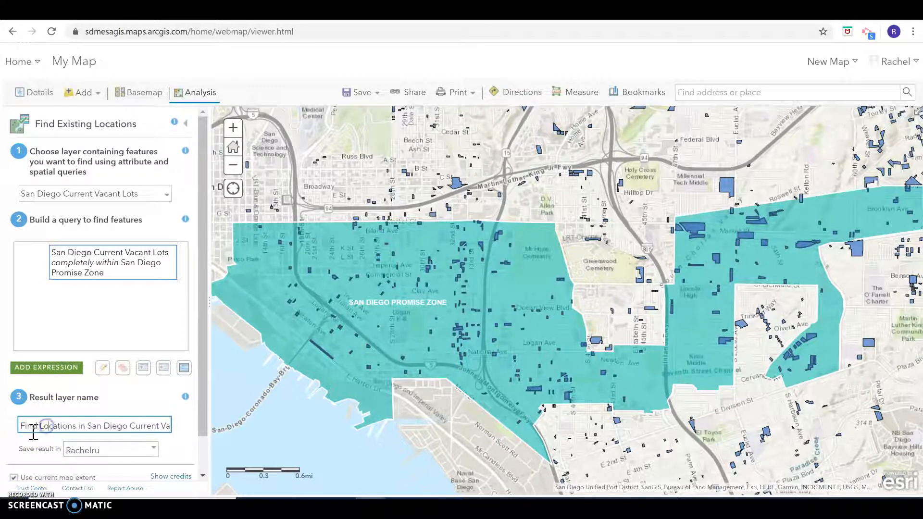
{"action": "left_click_drag", "start_coordinate": [21, 427], "coordinate": [345, 377]}
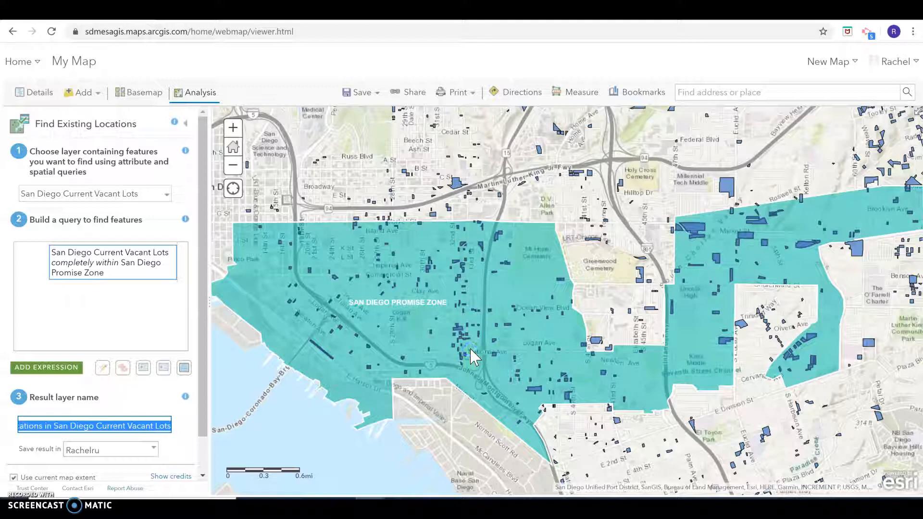
{"action": "type", "text": "Vacant Lots in Promise Zone 2"}
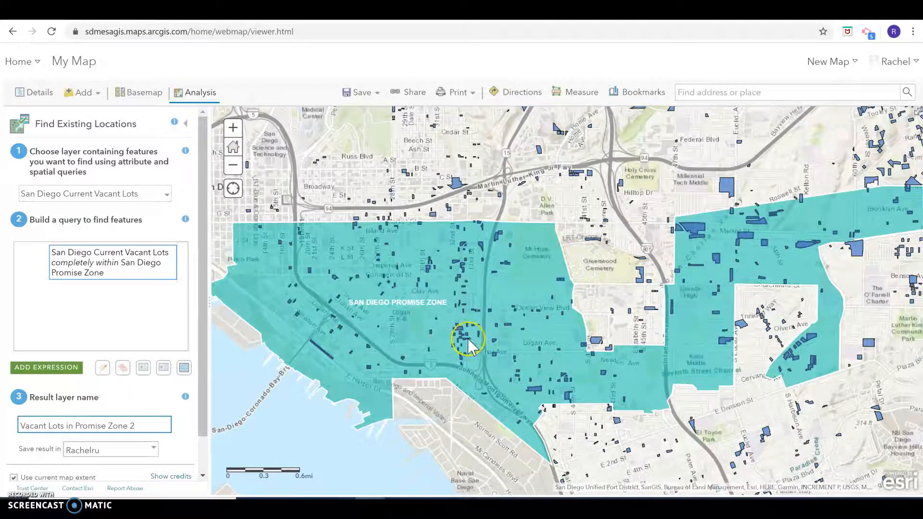
{"action": "scroll", "coordinate": [230, 332], "scroll_direction": "down", "scroll_amount": 1}
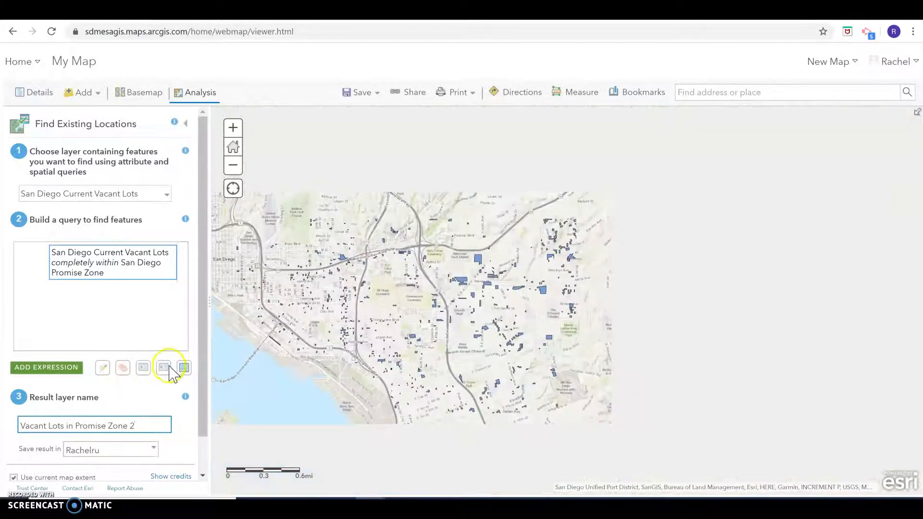
Fit the whole San Diego Promise Zone within the current map extent and run the Find Existing Locations analysis
{"action": "scroll", "coordinate": [123, 444], "scroll_direction": "down", "scroll_amount": 1}
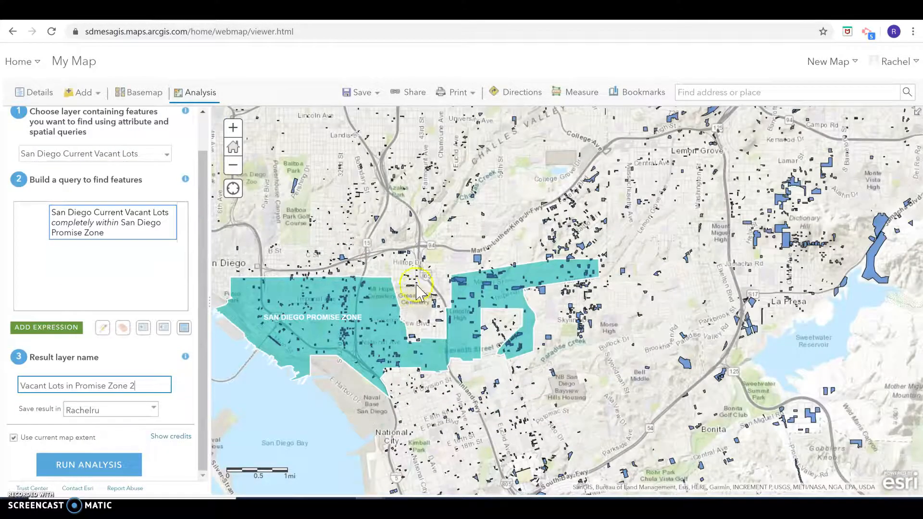
{"action": "scroll", "coordinate": [417, 286], "scroll_direction": "up", "scroll_amount": 1}
{"action": "left_click_drag", "start_coordinate": [357, 311], "coordinate": [520, 247]}
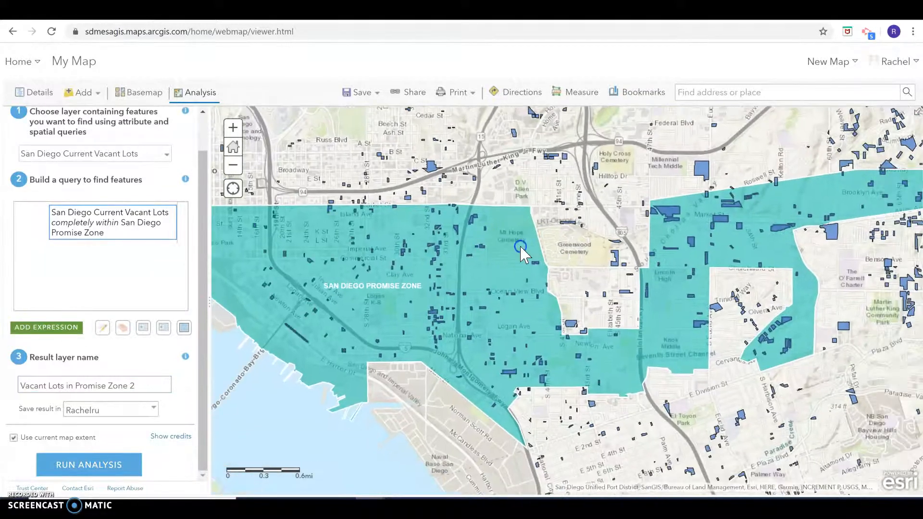
{"action": "scroll", "coordinate": [522, 254], "scroll_direction": "down", "scroll_amount": 1}
{"action": "left_click", "coordinate": [260, 118]}
{"action": "left_click", "coordinate": [232, 128]}
{"action": "left_click_drag", "start_coordinate": [463, 240], "coordinate": [509, 274]}
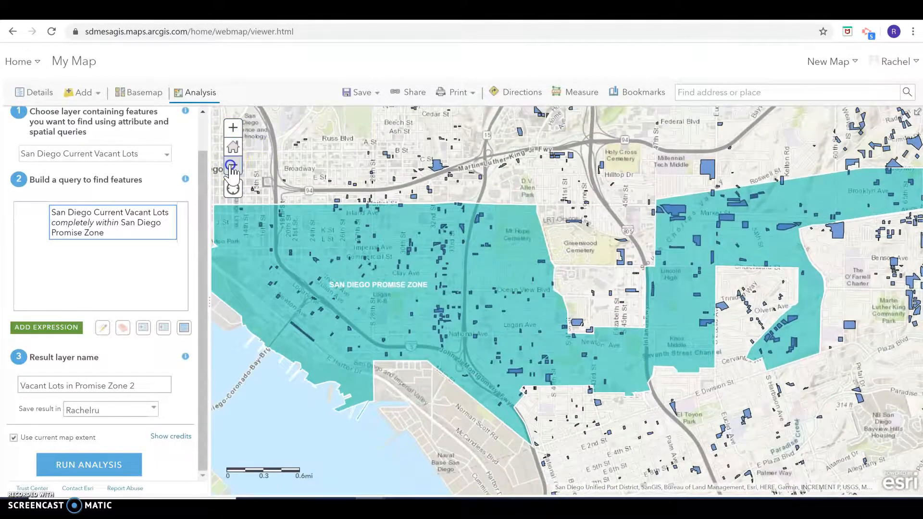
{"action": "left_click", "coordinate": [232, 164]}
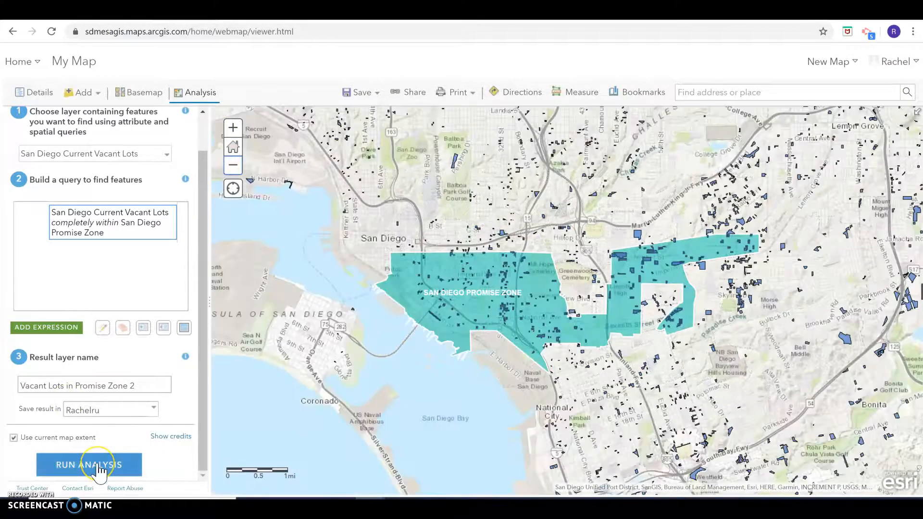
{"action": "left_click", "coordinate": [70, 225]}
{"action": "scroll", "coordinate": [68, 211], "scroll_direction": "up", "scroll_amount": 1}
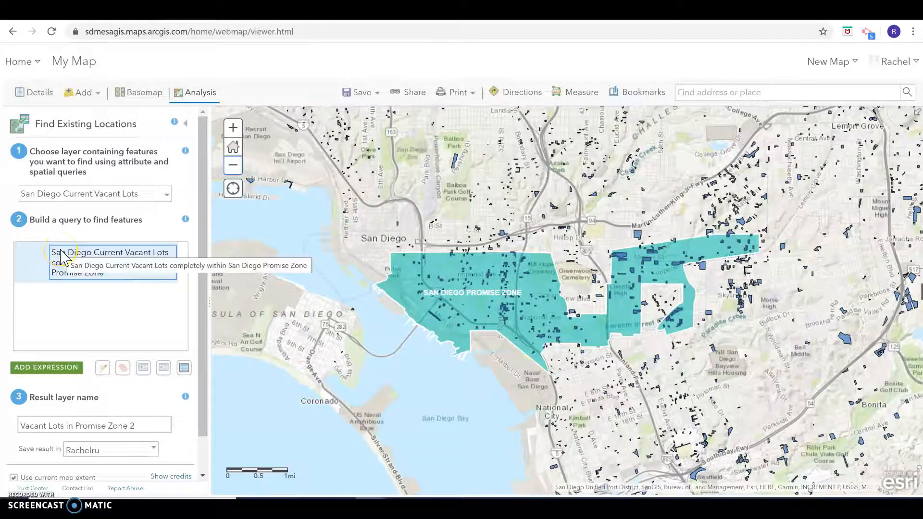
{"action": "scroll", "coordinate": [61, 258], "scroll_direction": "down", "scroll_amount": 1}
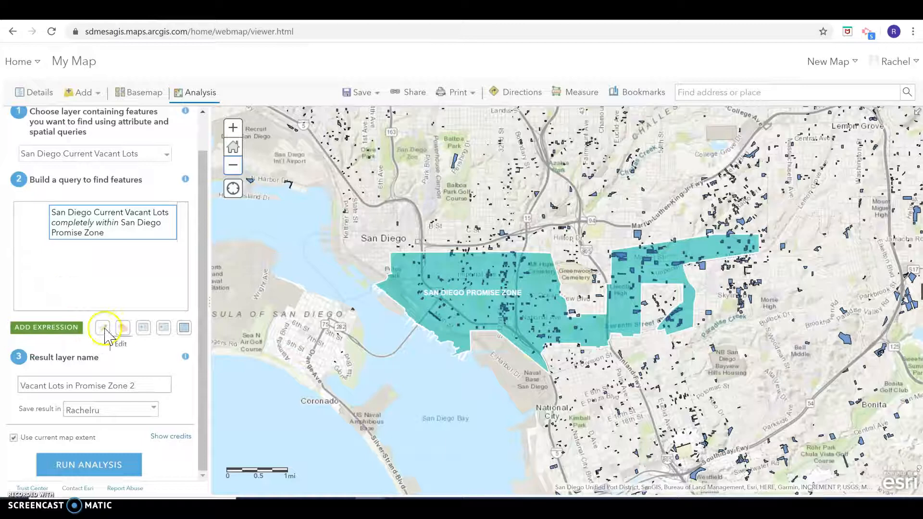
{"action": "left_click", "coordinate": [101, 467]}
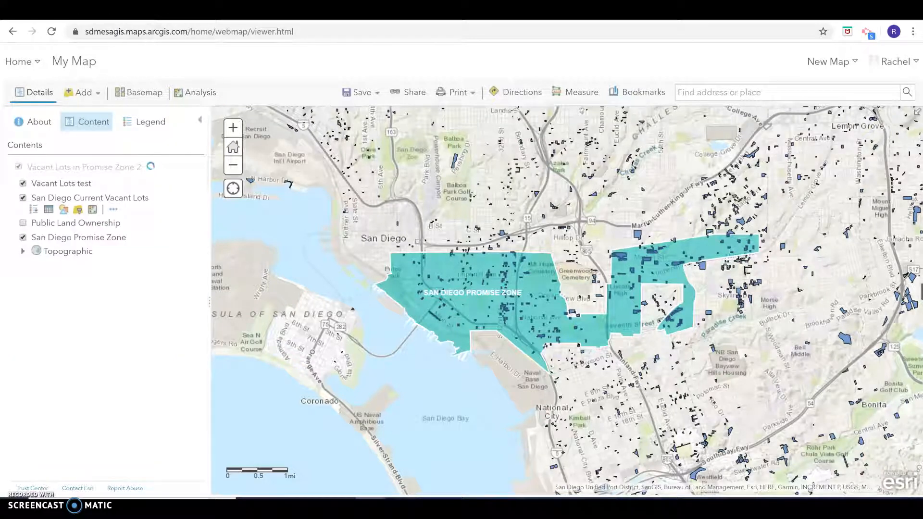
Hide the Vacant Lots test and San Diego Current Vacant Lots layers, keeping Vacant Lots in Promise Zone 2 visible
{"action": "left_click", "coordinate": [147, 170]}
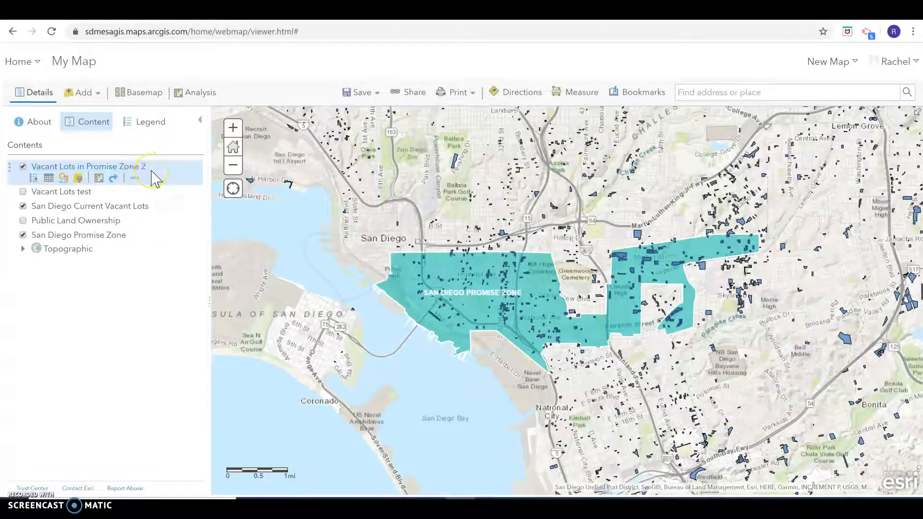
{"action": "left_click", "coordinate": [23, 207]}
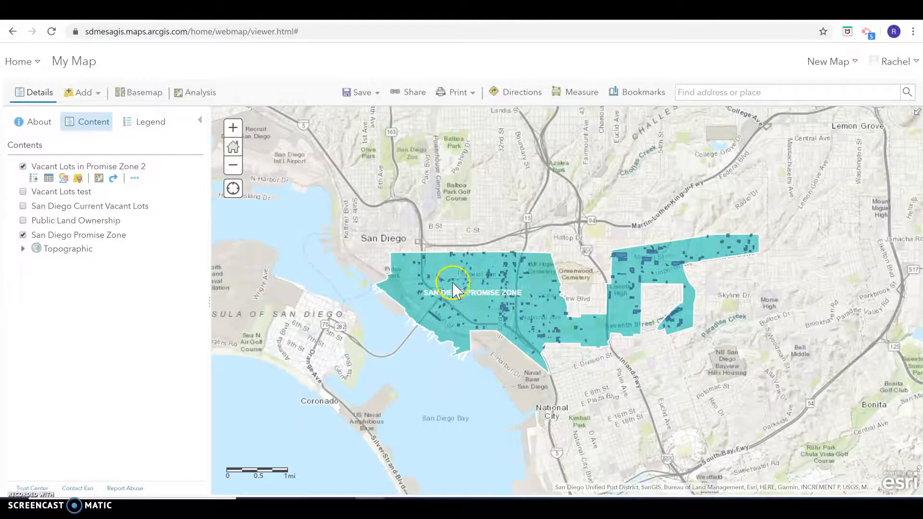
{"action": "scroll", "coordinate": [453, 288], "scroll_direction": "down", "scroll_amount": 1}
{"action": "scroll", "coordinate": [454, 289], "scroll_direction": "up", "scroll_amount": 1}
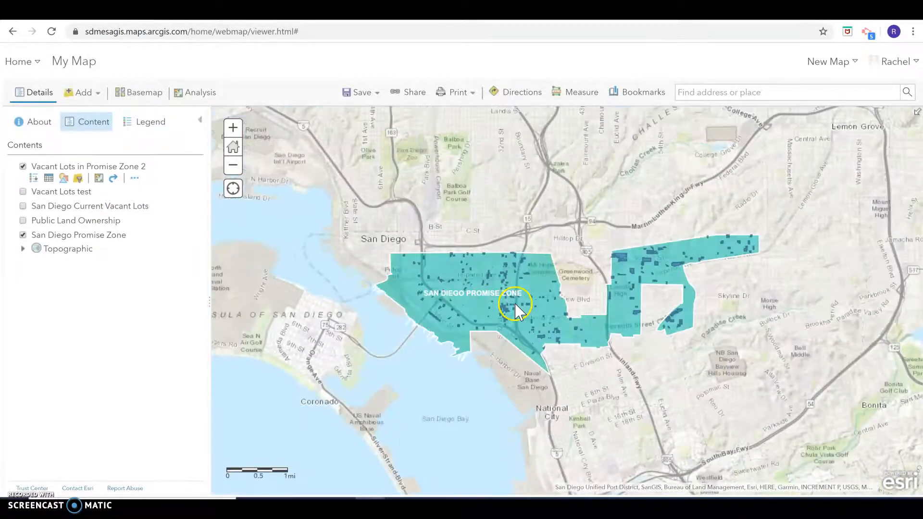
Examine the pop-up attributes of two individual lots in the Vacant Lots in Promise Zone 2 layer
{"action": "scroll", "coordinate": [625, 327], "scroll_direction": "up", "scroll_amount": 1}
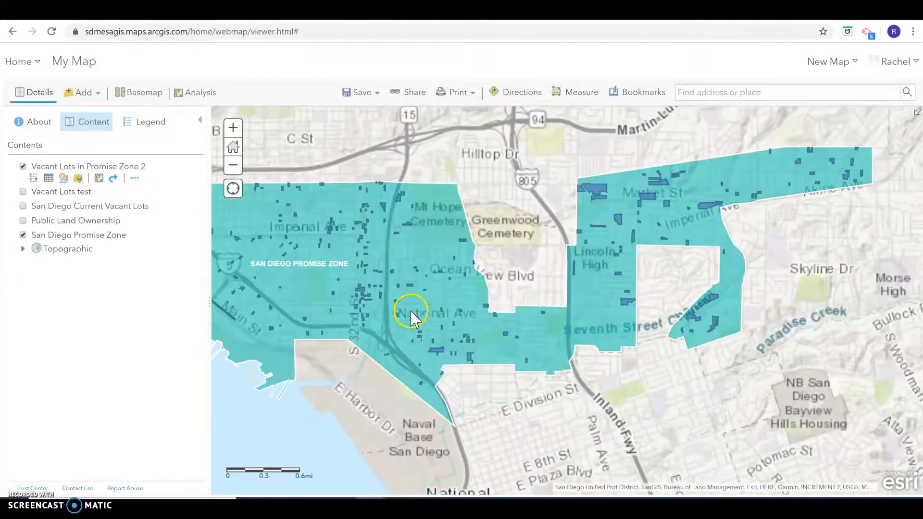
{"action": "left_click", "coordinate": [438, 353]}
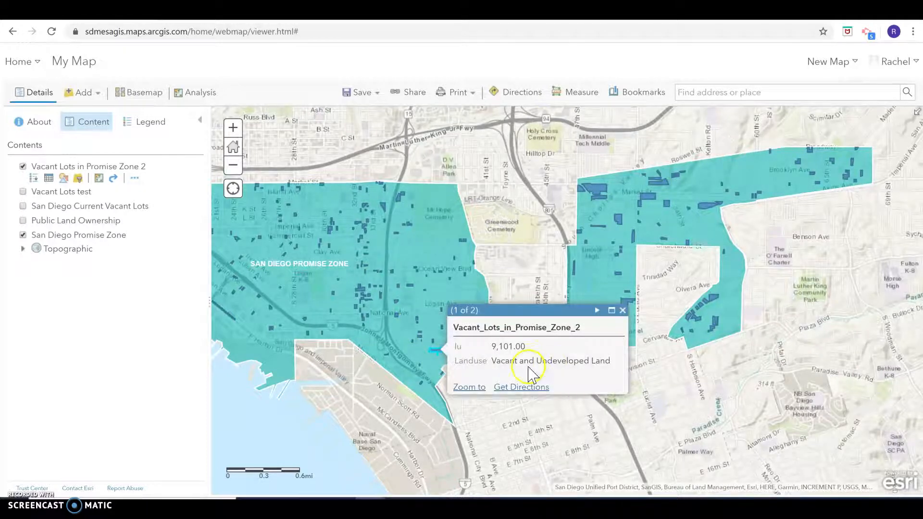
{"action": "left_click", "coordinate": [623, 310]}
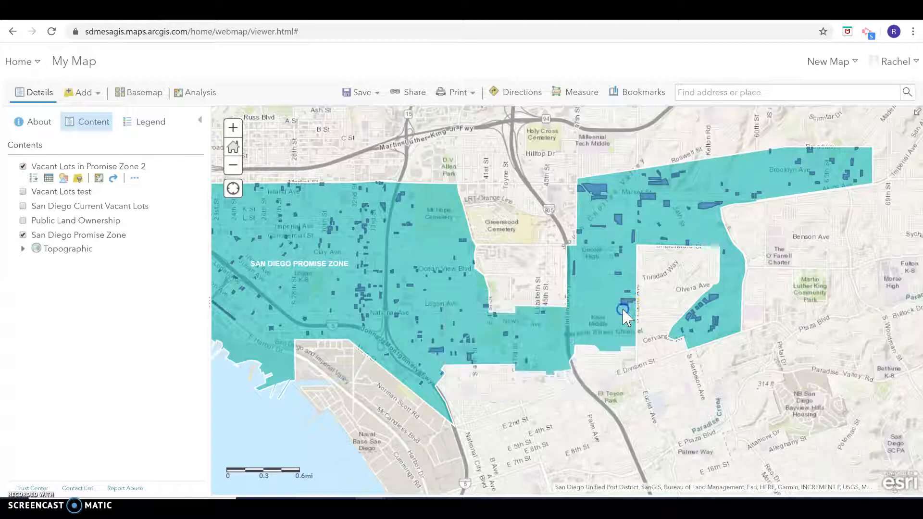
{"action": "scroll", "coordinate": [351, 304], "scroll_direction": "up", "scroll_amount": 1}
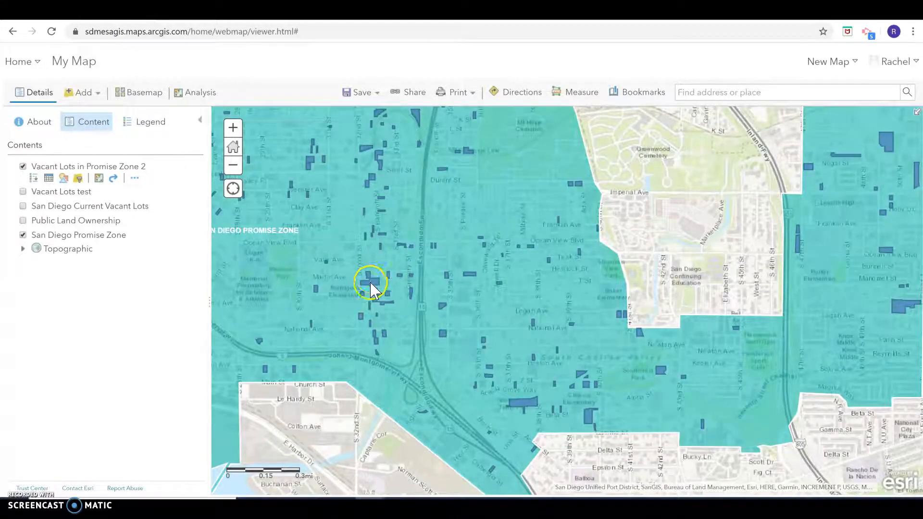
{"action": "left_click", "coordinate": [367, 287]}
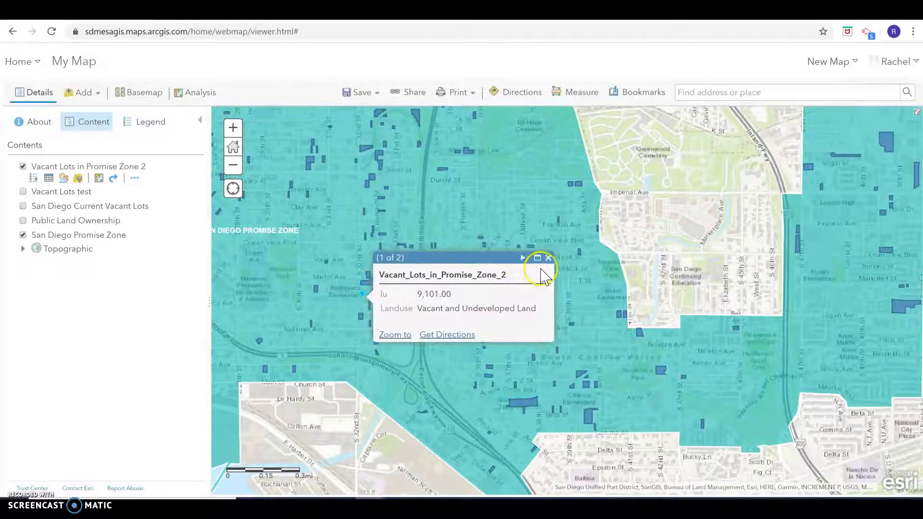
{"action": "left_click", "coordinate": [547, 262]}
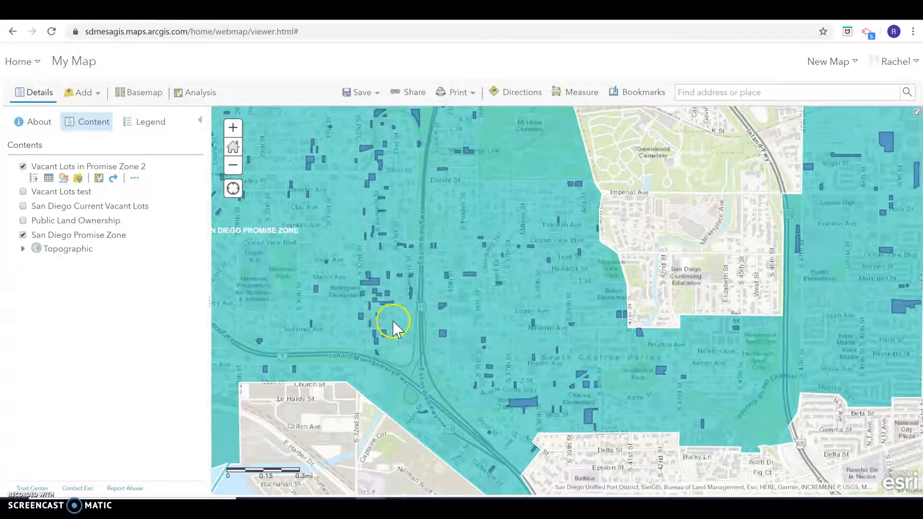
{"action": "scroll", "coordinate": [387, 302], "scroll_direction": "down", "scroll_amount": 1}
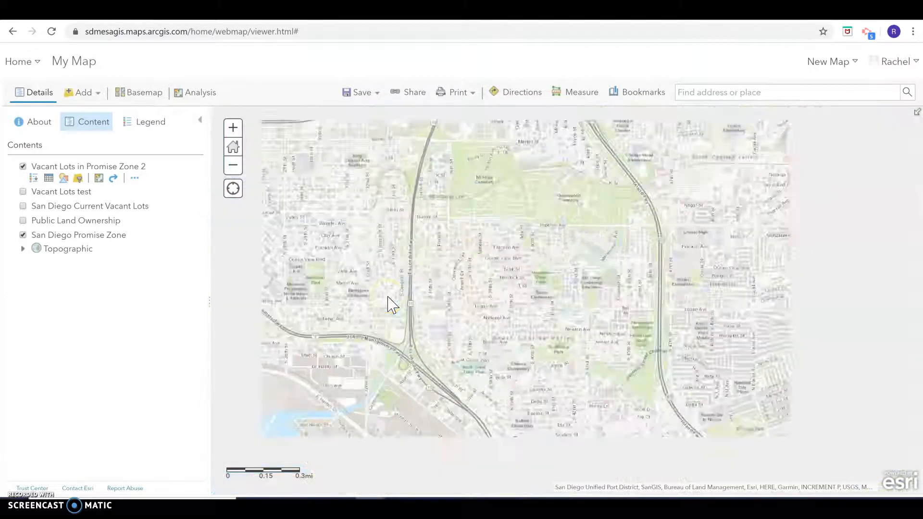
Add a Double field named Area with default value 0 to the attribute table of Vacant Lots in Promise Zone 2
{"action": "left_click", "coordinate": [49, 178]}
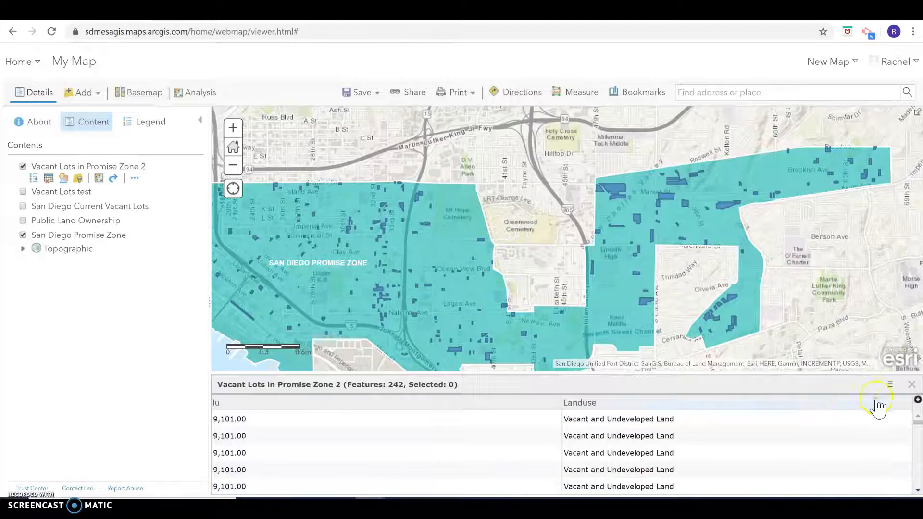
{"action": "left_click", "coordinate": [890, 386]}
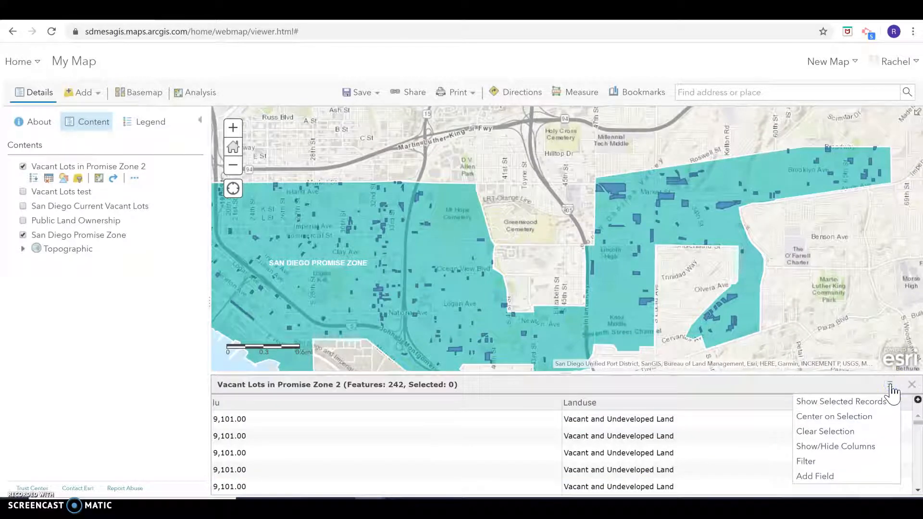
{"action": "left_click", "coordinate": [823, 476]}
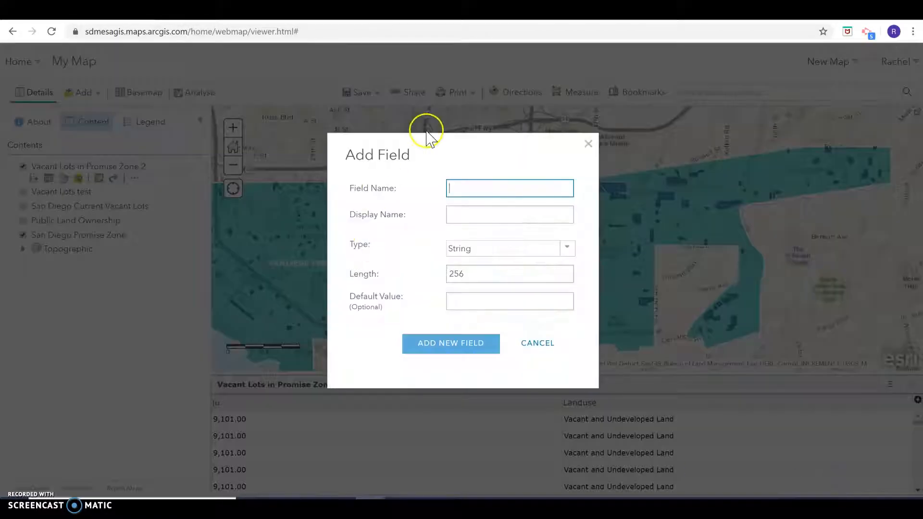
{"action": "type", "text": "Area"}
{"action": "left_click", "coordinate": [567, 248]}
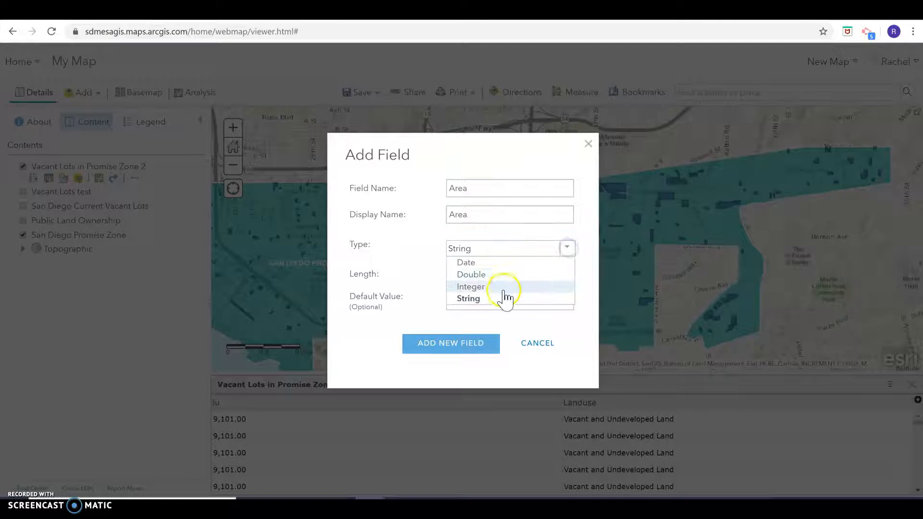
{"action": "left_click", "coordinate": [486, 275]}
{"action": "left_click", "coordinate": [486, 273]}
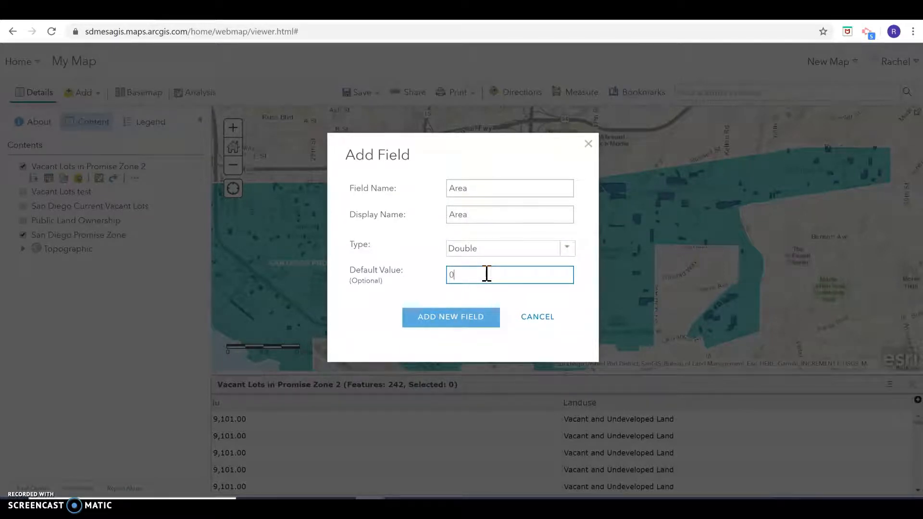
{"action": "left_click", "coordinate": [442, 321]}
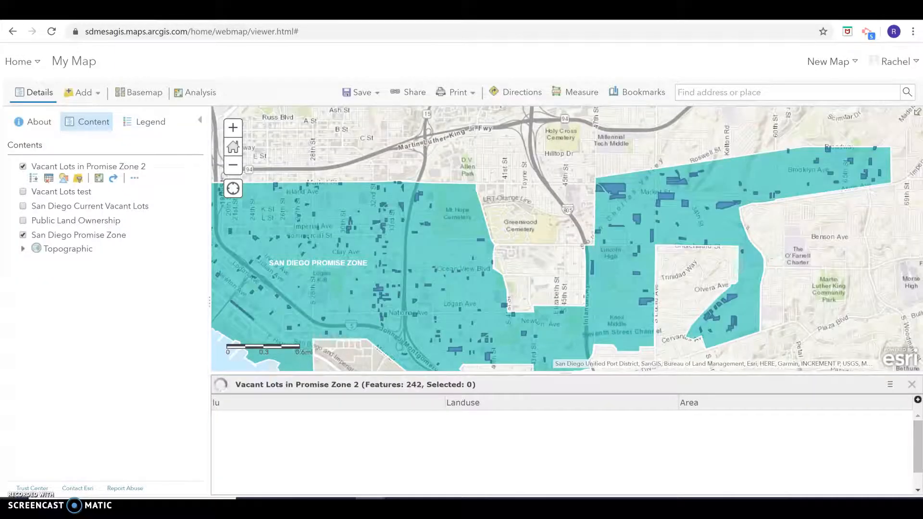
Calculate the Area field with an SQL expression that copies the Shape__Area values
{"action": "left_click", "coordinate": [793, 403]}
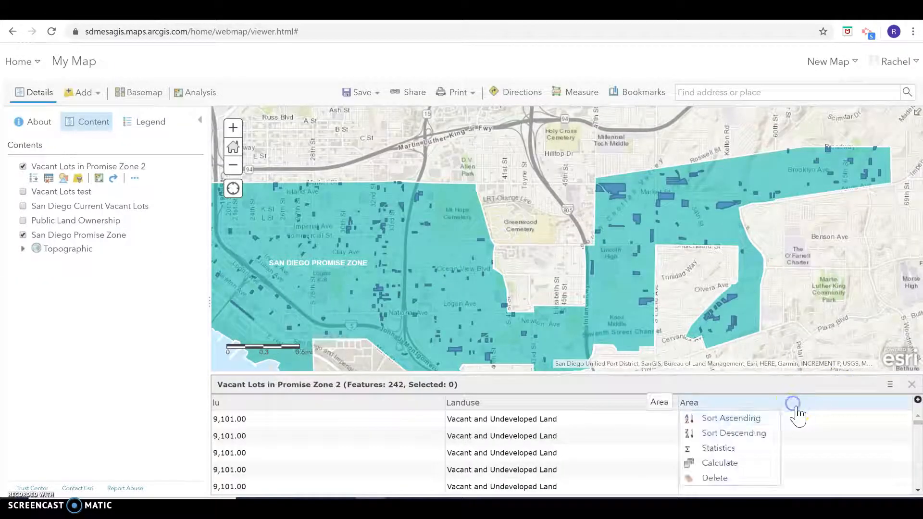
{"action": "left_click", "coordinate": [723, 463]}
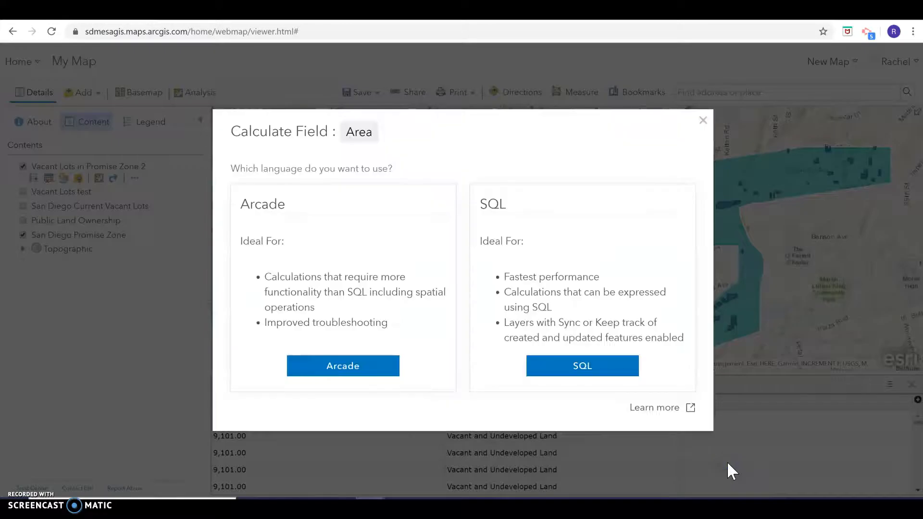
{"action": "left_click", "coordinate": [577, 371]}
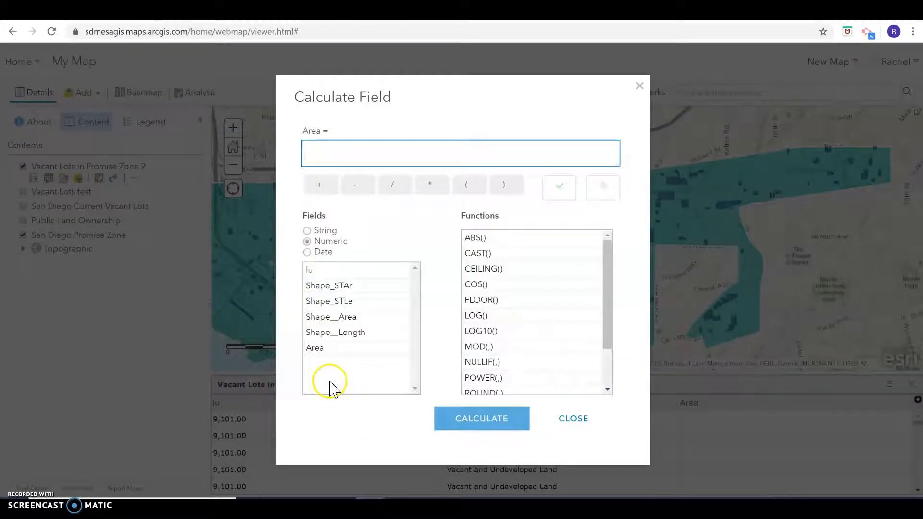
{"action": "left_click", "coordinate": [339, 317]}
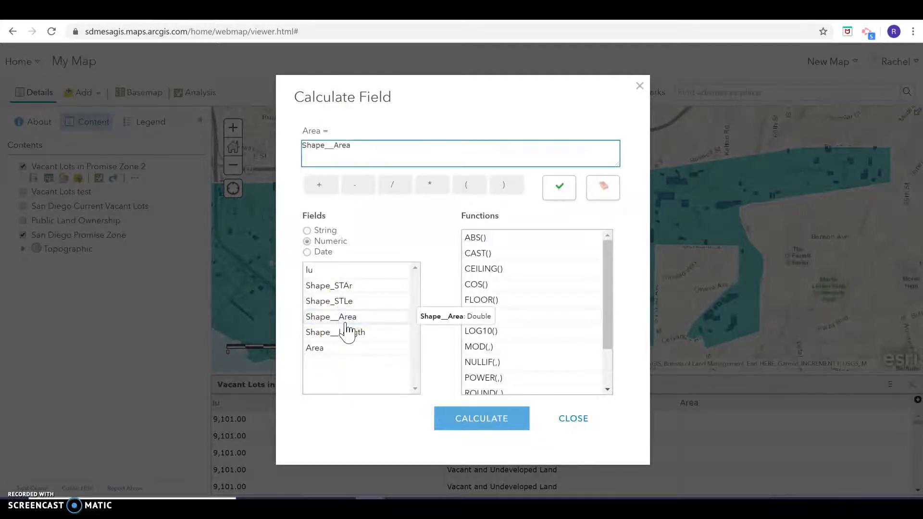
{"action": "left_click", "coordinate": [473, 423]}
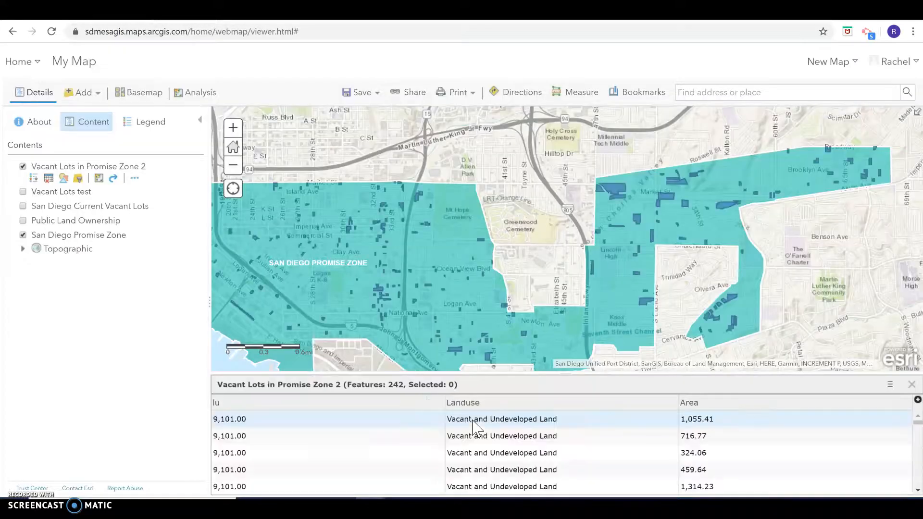
Browse the Area values in the table, select one lot's record, and show the Area column's sorting and calculation options
{"action": "scroll", "coordinate": [752, 430], "scroll_direction": "down", "scroll_amount": 10}
{"action": "scroll", "coordinate": [750, 443], "scroll_direction": "down", "scroll_amount": 5}
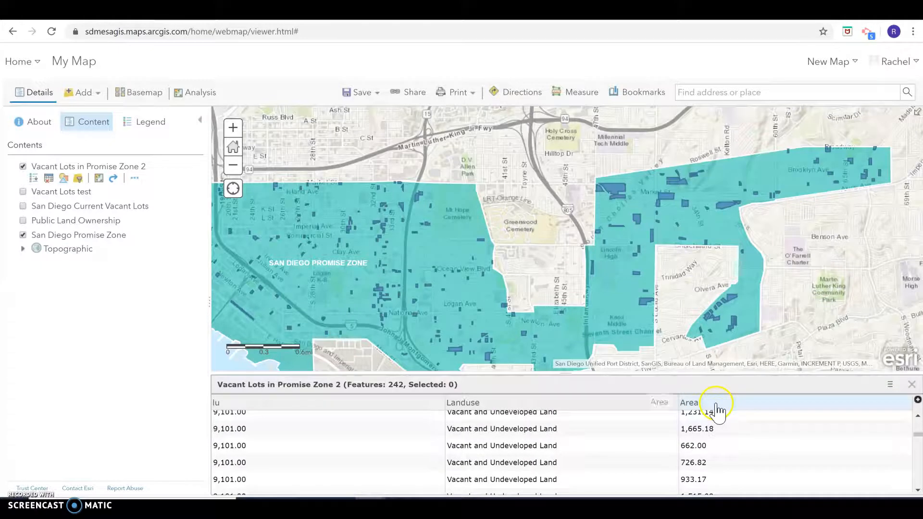
{"action": "left_click", "coordinate": [699, 429]}
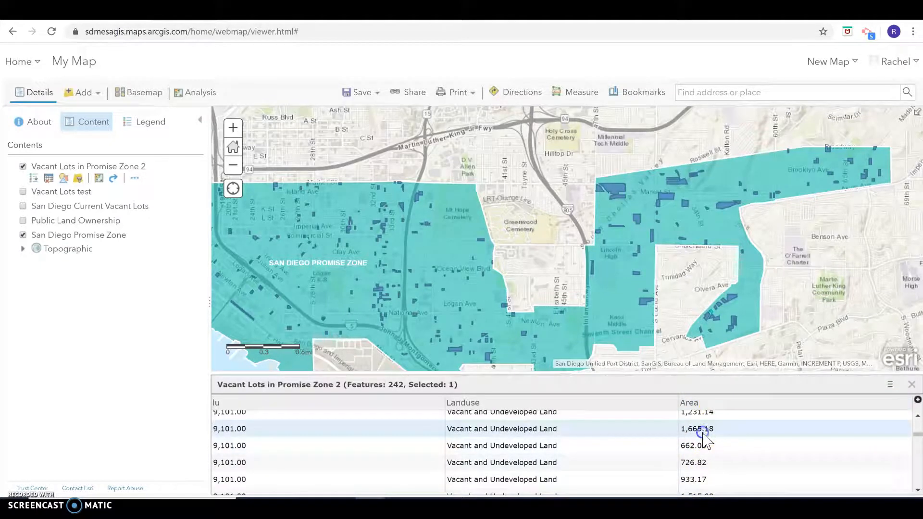
{"action": "left_click", "coordinate": [703, 402]}
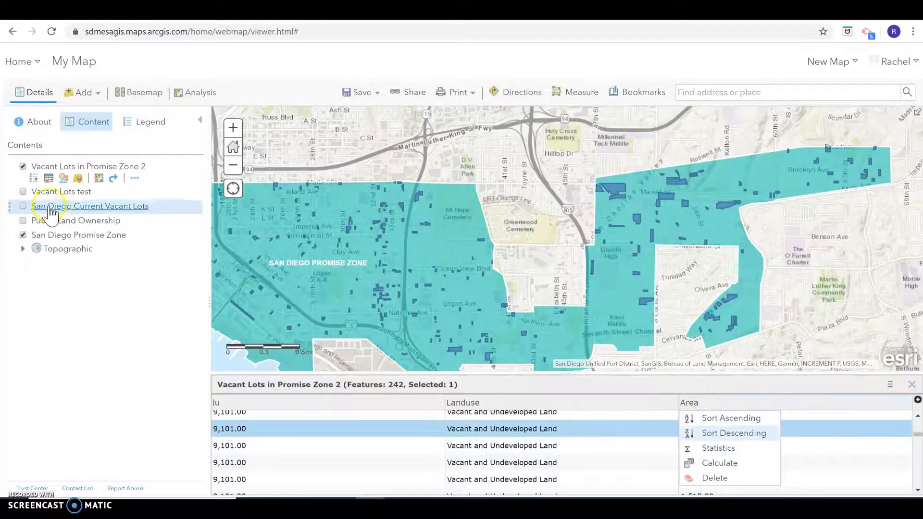
View the attribute table of the San Diego Current Vacant Lots layer and close it
{"action": "left_click", "coordinate": [136, 181]}
{"action": "left_click", "coordinate": [69, 192]}
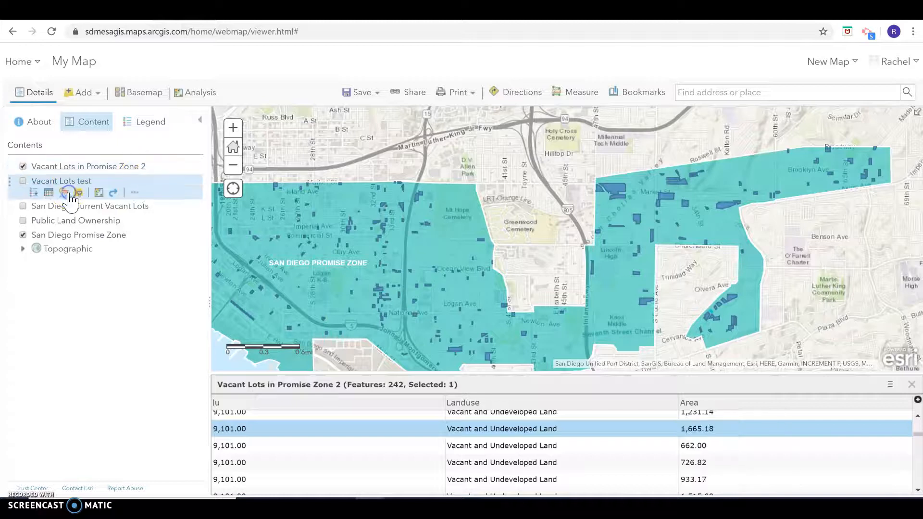
{"action": "left_click", "coordinate": [81, 206]}
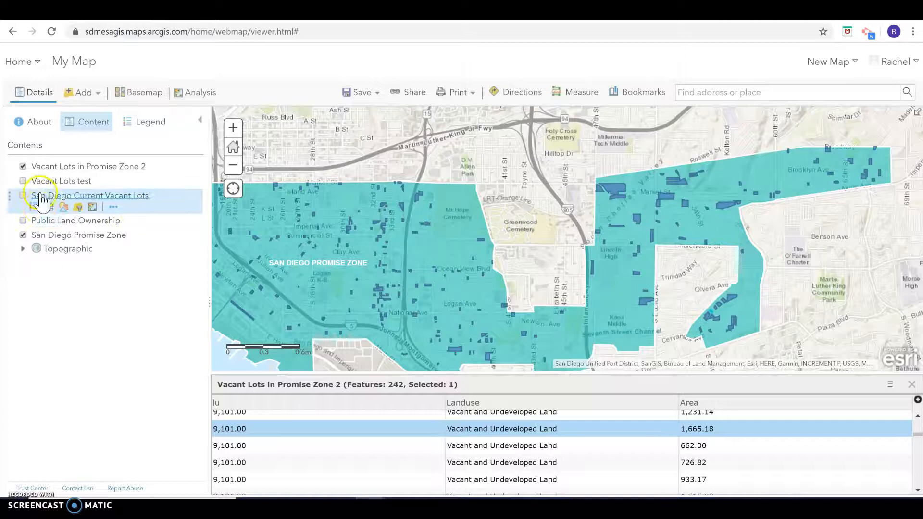
{"action": "left_click", "coordinate": [48, 208]}
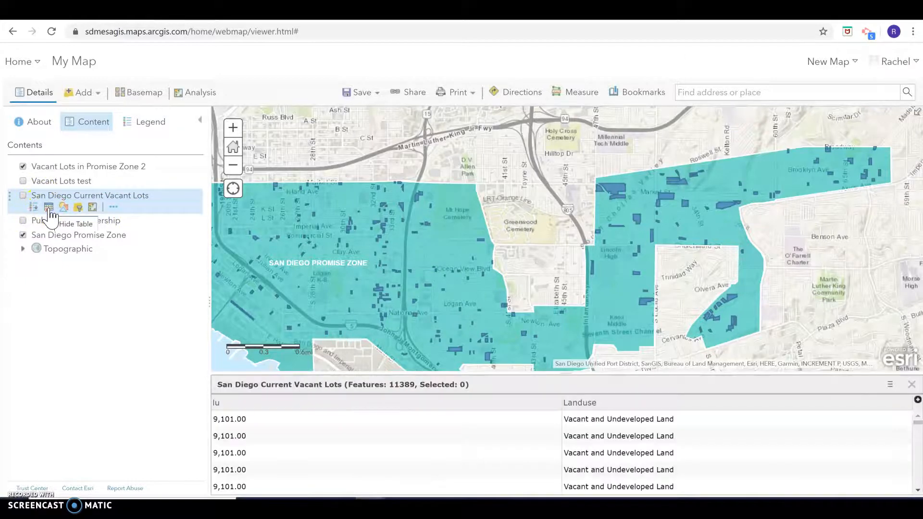
{"action": "left_click", "coordinate": [48, 208]}
Show the item details of the San Diego Current Vacant Lots layer and look through its overview page
{"action": "left_click", "coordinate": [114, 207]}
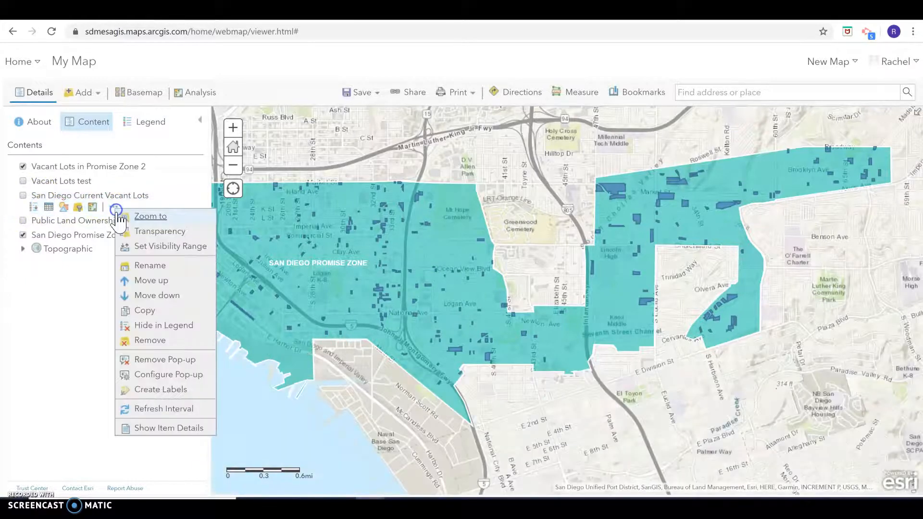
{"action": "left_click", "coordinate": [151, 430]}
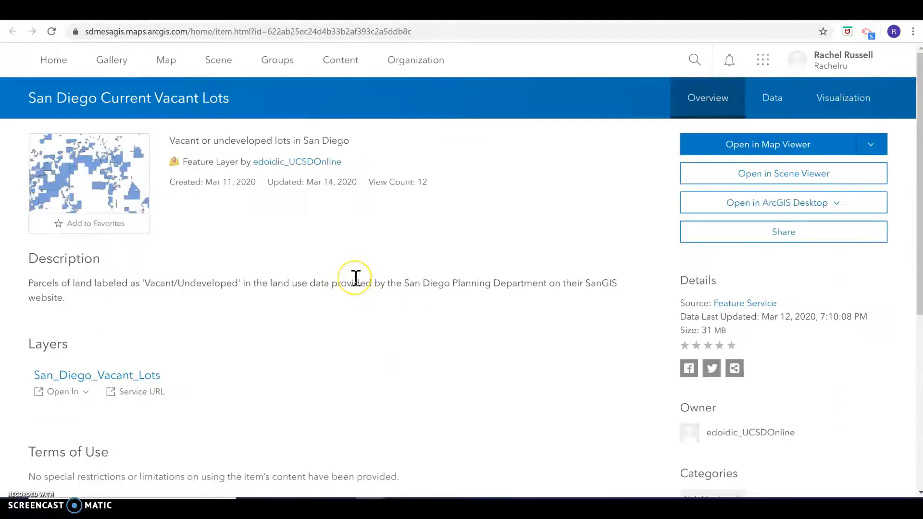
{"action": "scroll", "coordinate": [356, 278], "scroll_direction": "down", "scroll_amount": 5}
{"action": "scroll", "coordinate": [358, 284], "scroll_direction": "up", "scroll_amount": 3}
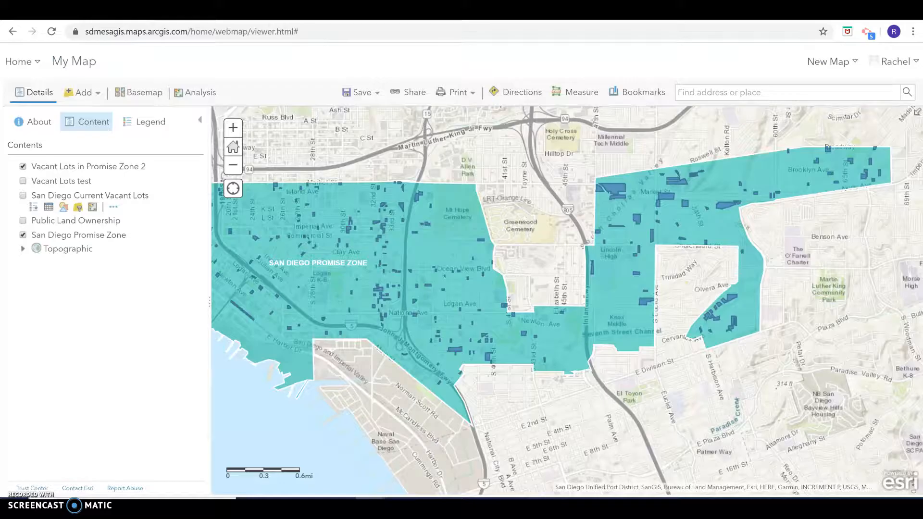
Change the location symbol of the Vacant Lots in Promise Zone 2 layer to a magenta fill
{"action": "left_click_drag", "start_coordinate": [342, 353], "coordinate": [421, 353]}
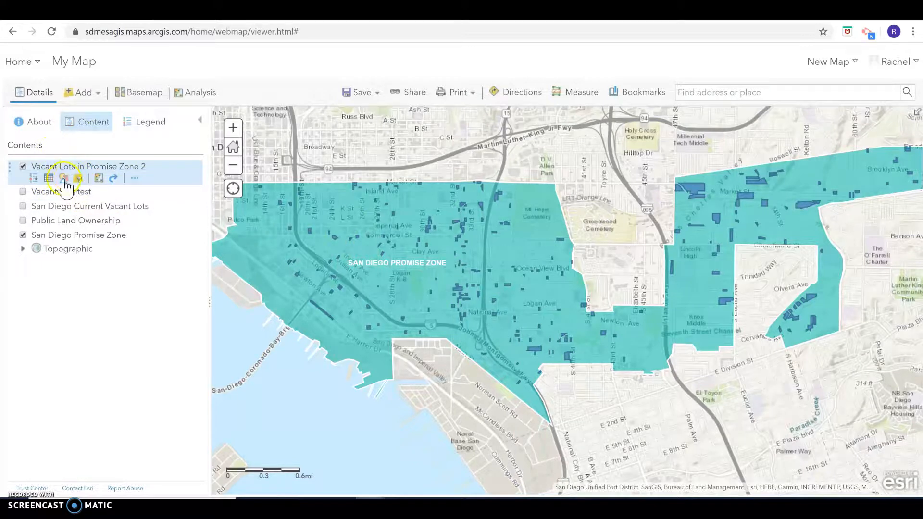
{"action": "left_click", "coordinate": [64, 179]}
{"action": "left_click", "coordinate": [94, 296]}
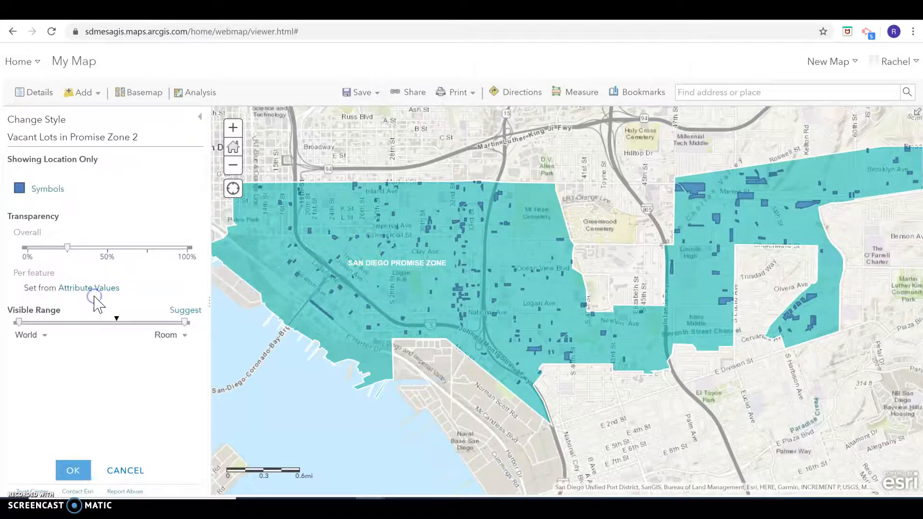
{"action": "left_click", "coordinate": [22, 188]}
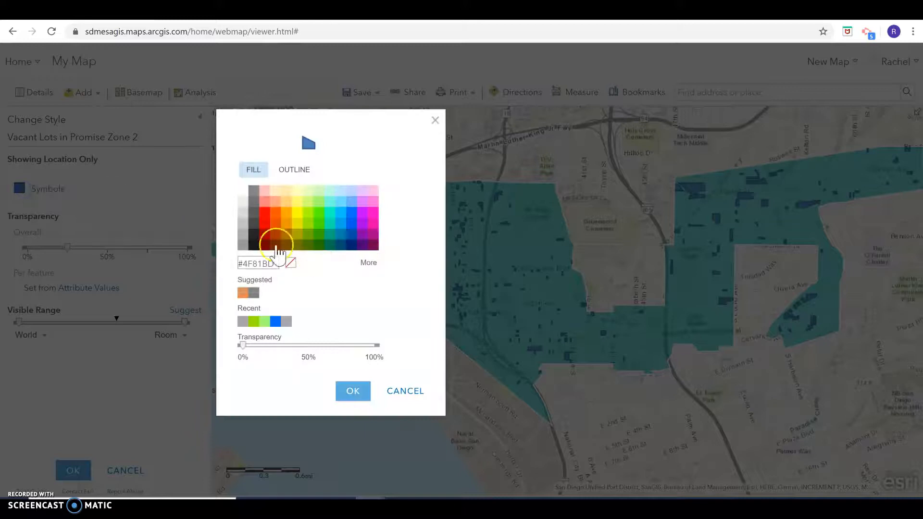
{"action": "left_click", "coordinate": [377, 230]}
{"action": "left_click", "coordinate": [356, 394]}
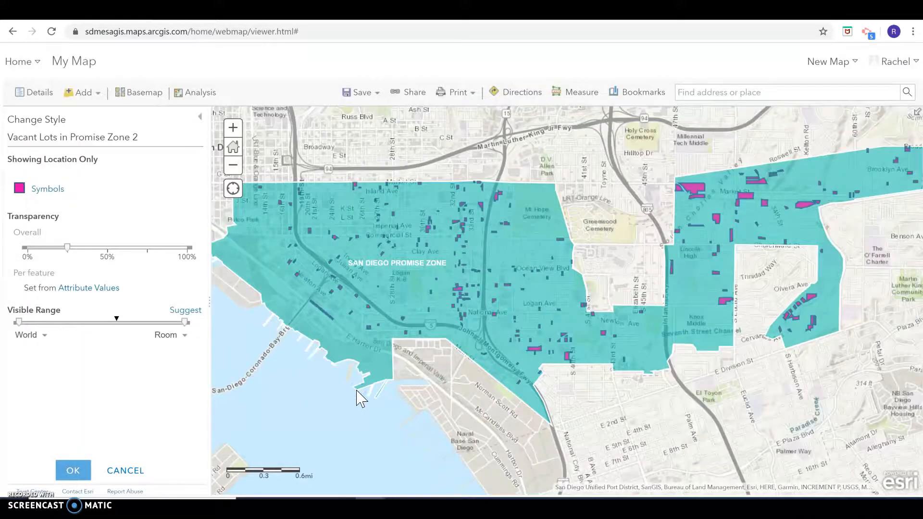
Examine the pop-up attributes of one narrow vacant lot north of Ocean View Blvd and close the pop-up
{"action": "scroll", "coordinate": [480, 252], "scroll_direction": "up", "scroll_amount": 3}
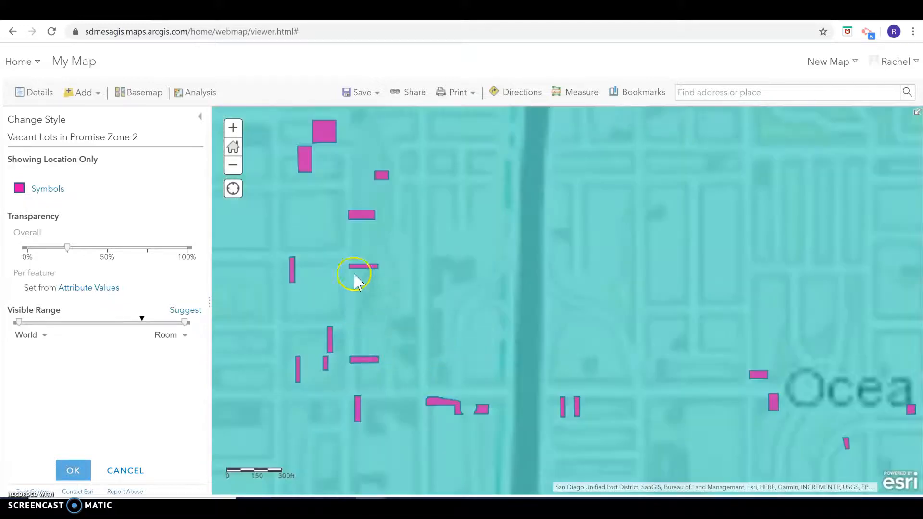
{"action": "left_click", "coordinate": [364, 267]}
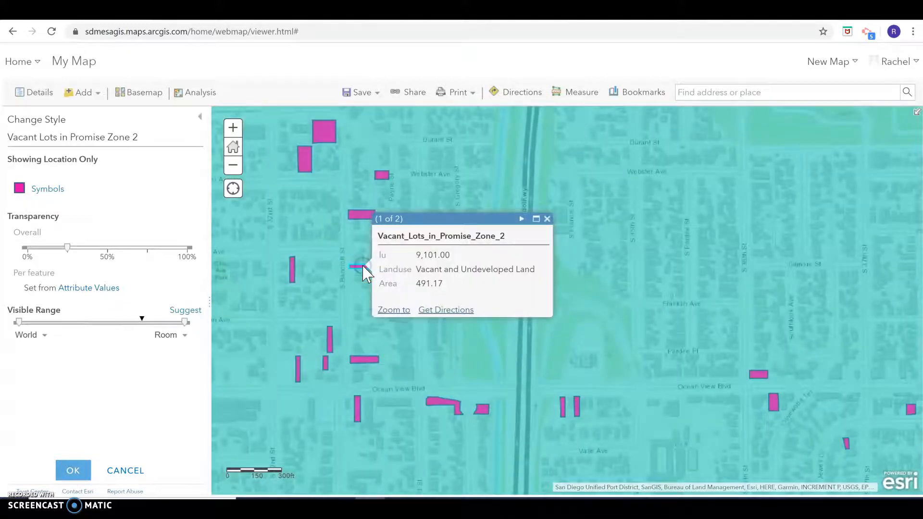
{"action": "left_click", "coordinate": [547, 219]}
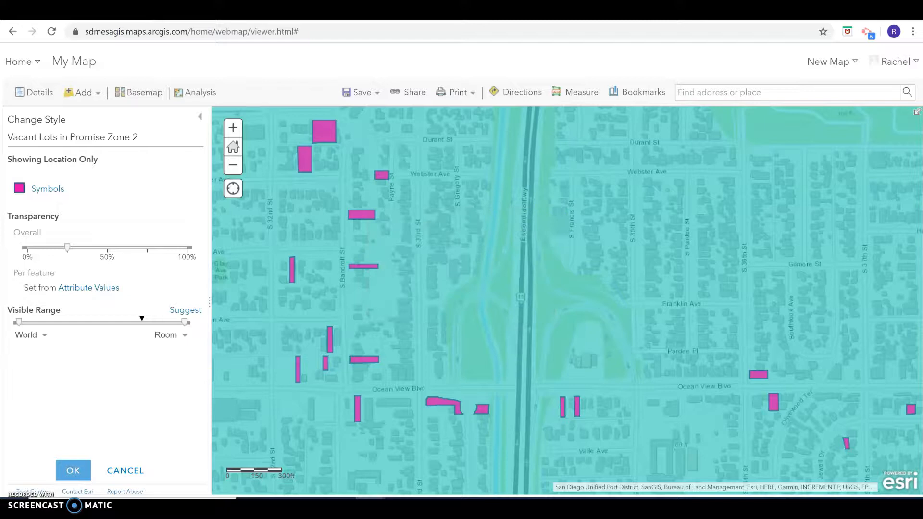
{"action": "scroll", "coordinate": [342, 406], "scroll_direction": "down", "scroll_amount": 2}
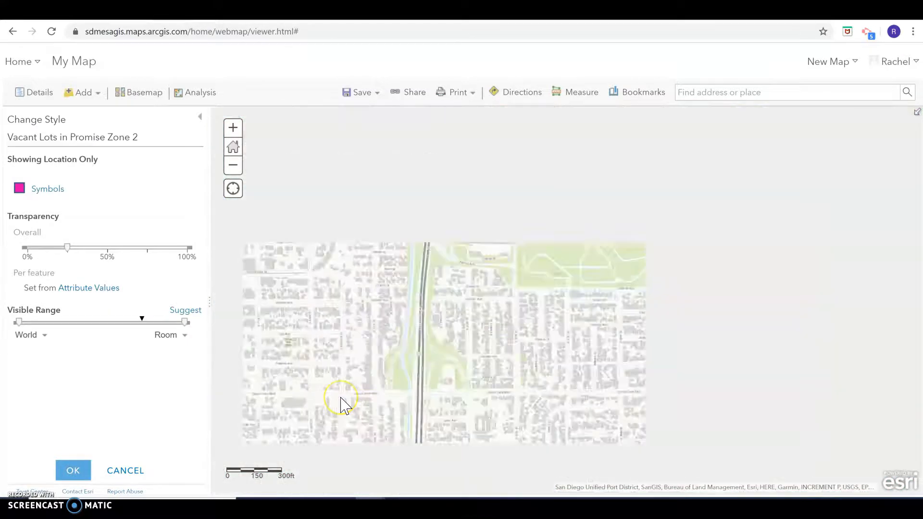